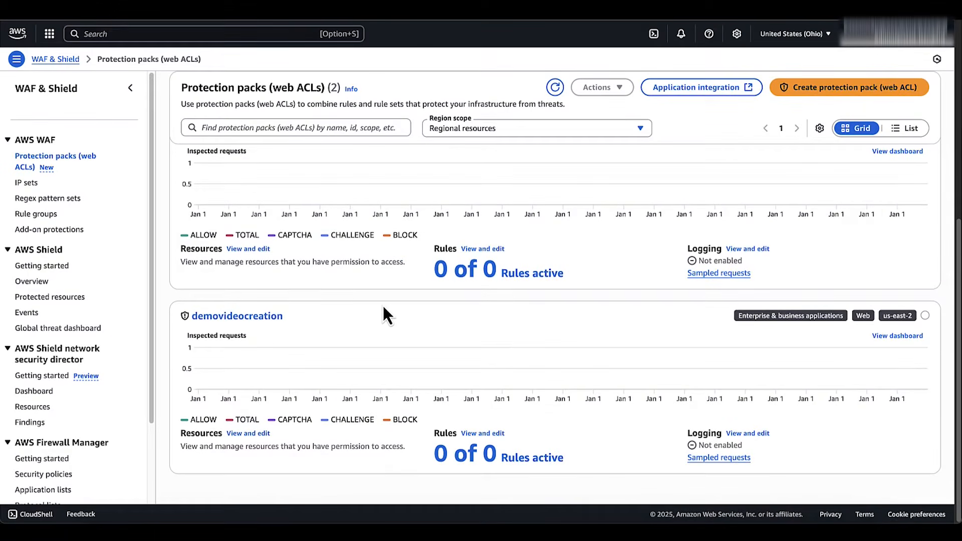
Step: Start adding a custom rate-based rule to the demo protection pack
{"action": "left_click", "coordinate": [488, 251]}
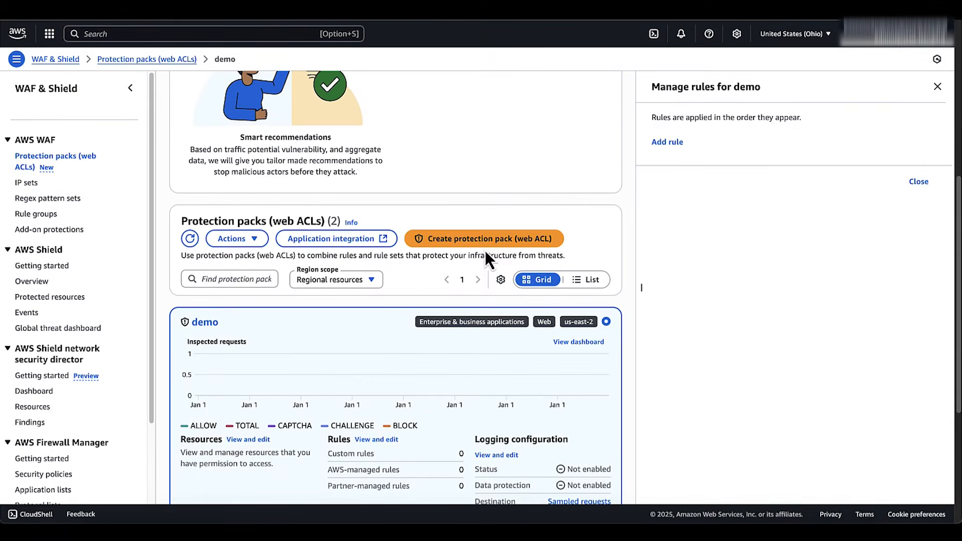
{"action": "left_click", "coordinate": [667, 144]}
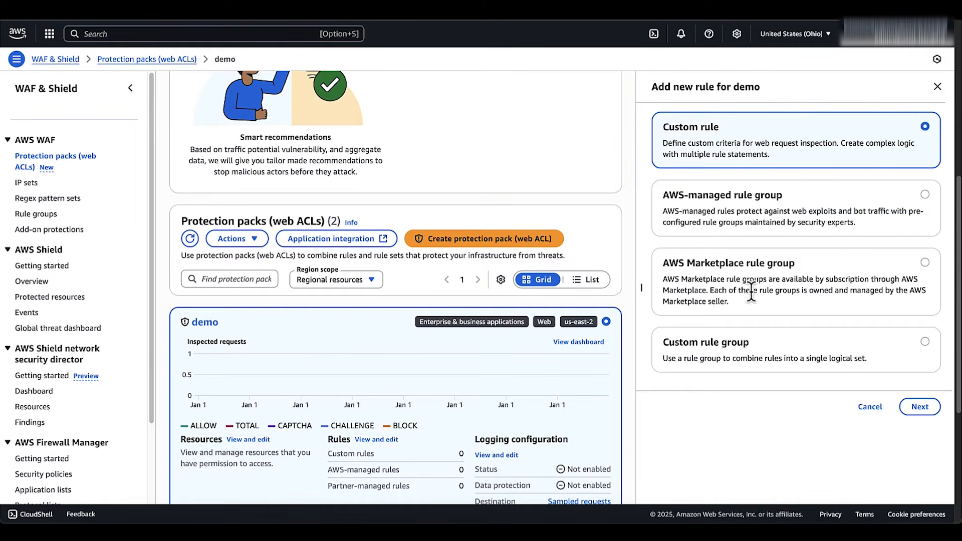
{"action": "left_click", "coordinate": [920, 406]}
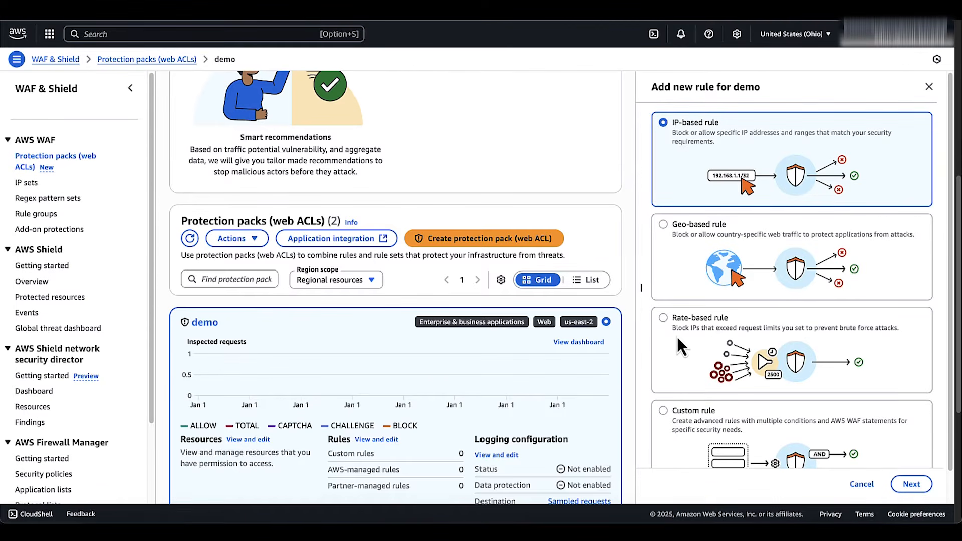
{"action": "left_click", "coordinate": [664, 318]}
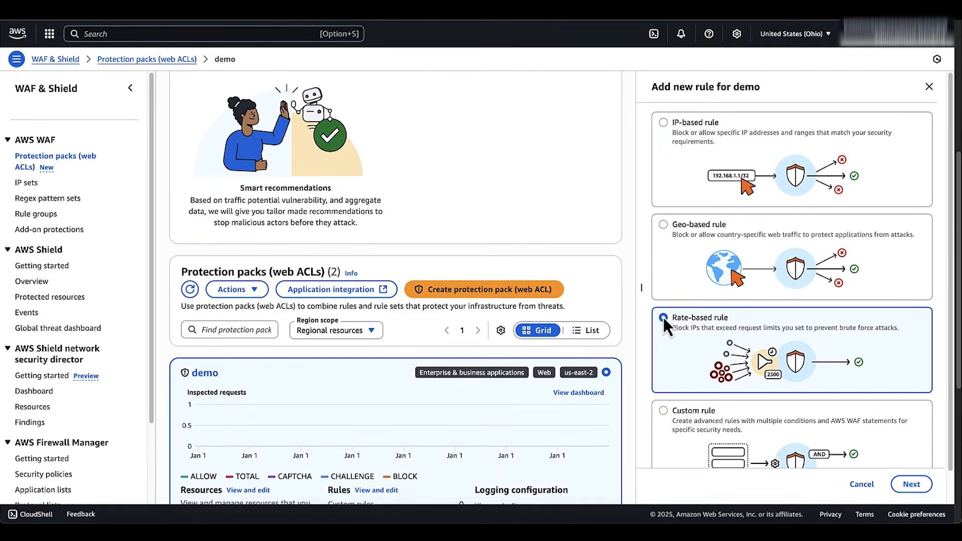
{"action": "left_click", "coordinate": [911, 485]}
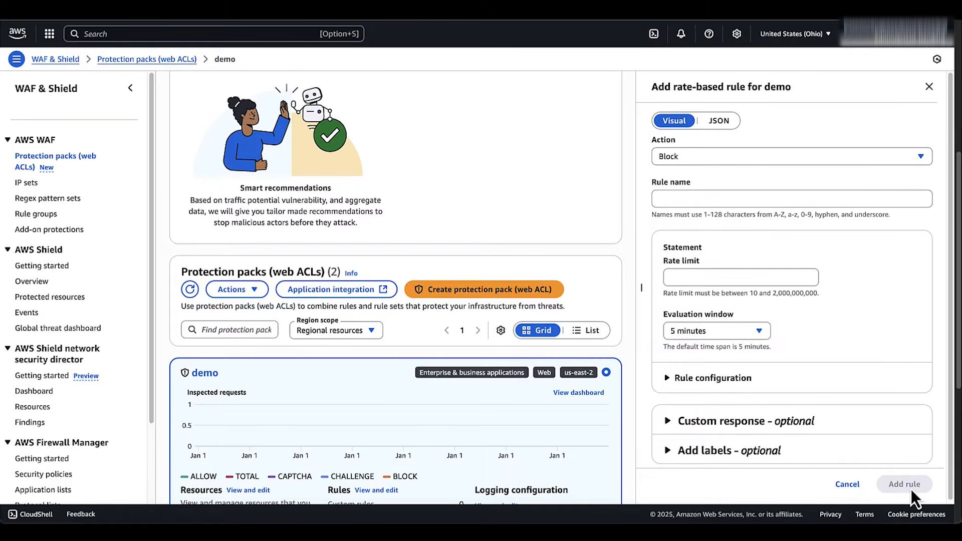
Step: Define the rate-based rule with action Block, name demo, rate limit 1000 and a 5-minute evaluation window
{"action": "left_click", "coordinate": [835, 158]}
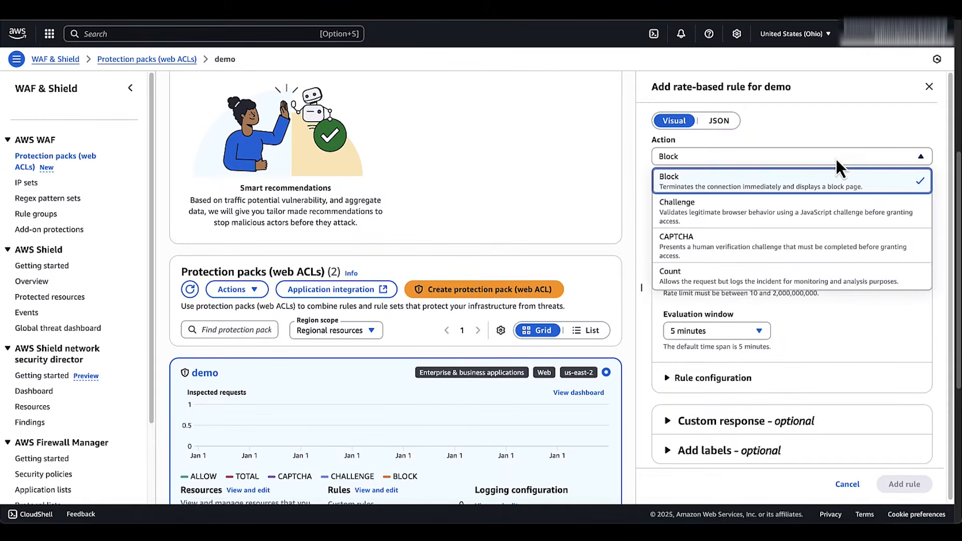
{"action": "left_click", "coordinate": [757, 179]}
{"action": "left_click", "coordinate": [729, 199]}
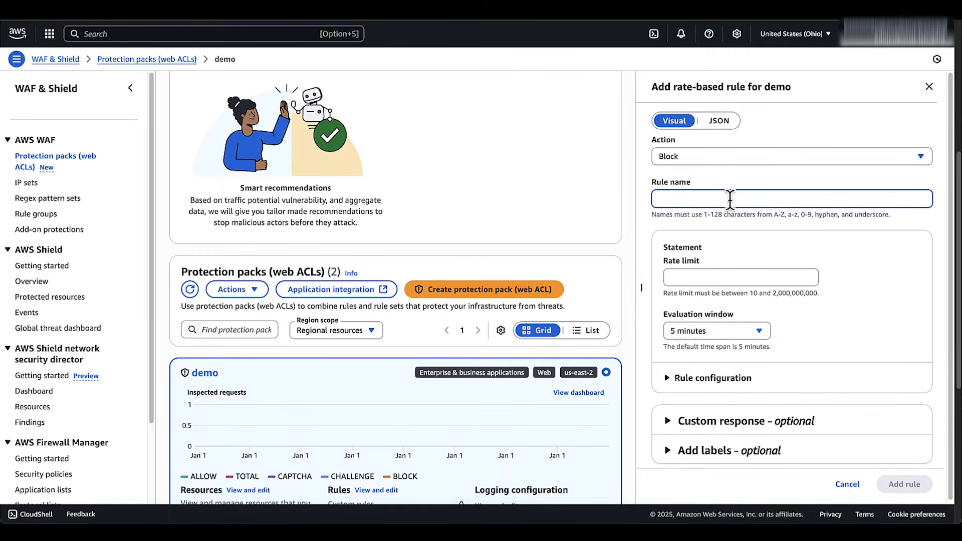
{"action": "type", "text": "demo"}
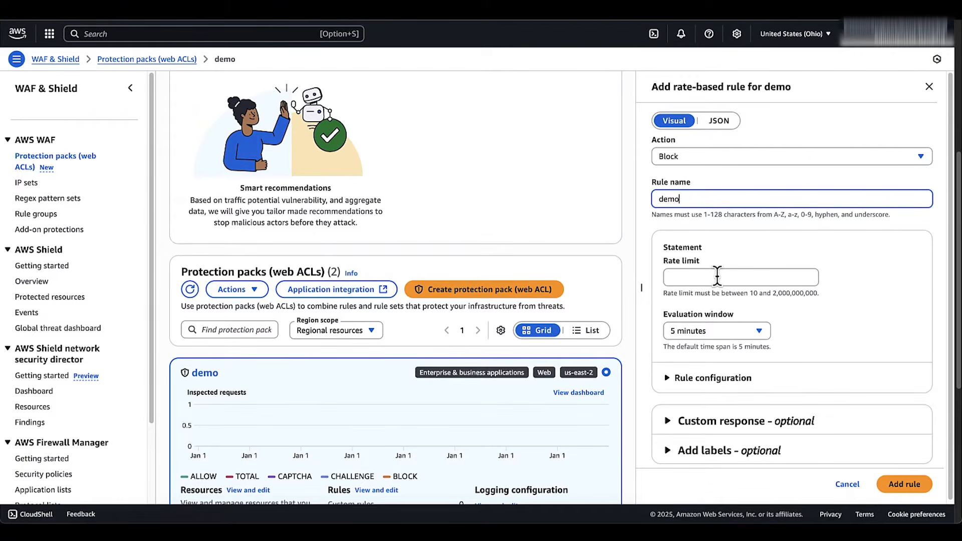
{"action": "left_click", "coordinate": [717, 275]}
{"action": "type", "text": "1000"}
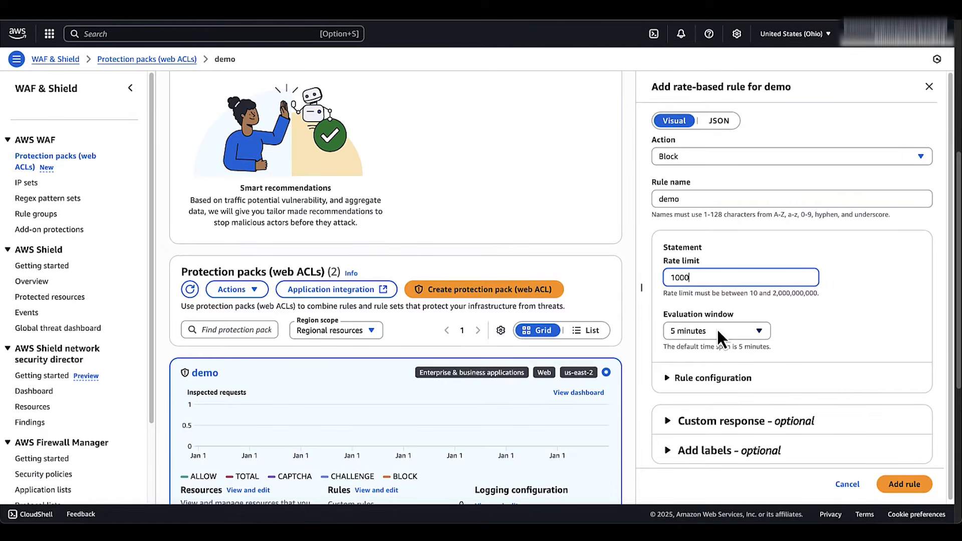
{"action": "left_click", "coordinate": [743, 335]}
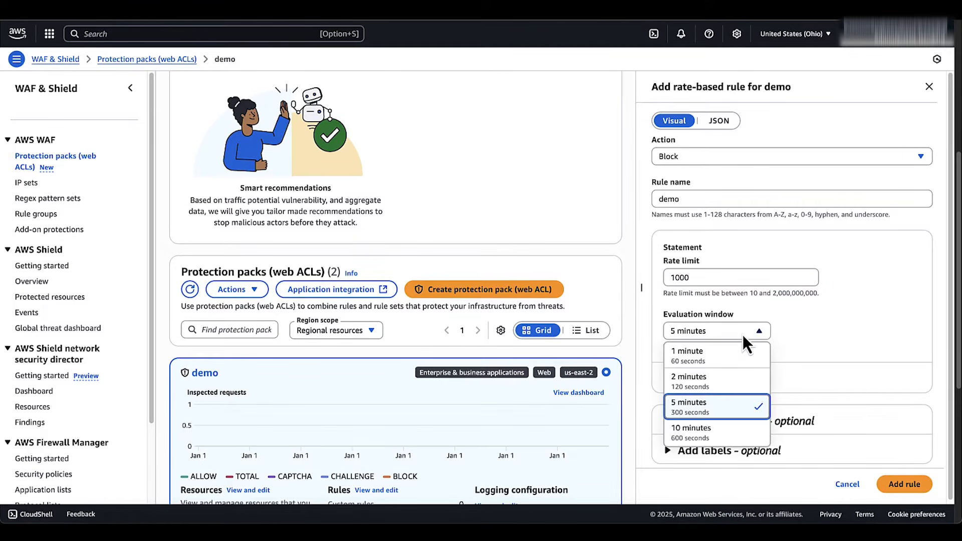
{"action": "left_click", "coordinate": [704, 407]}
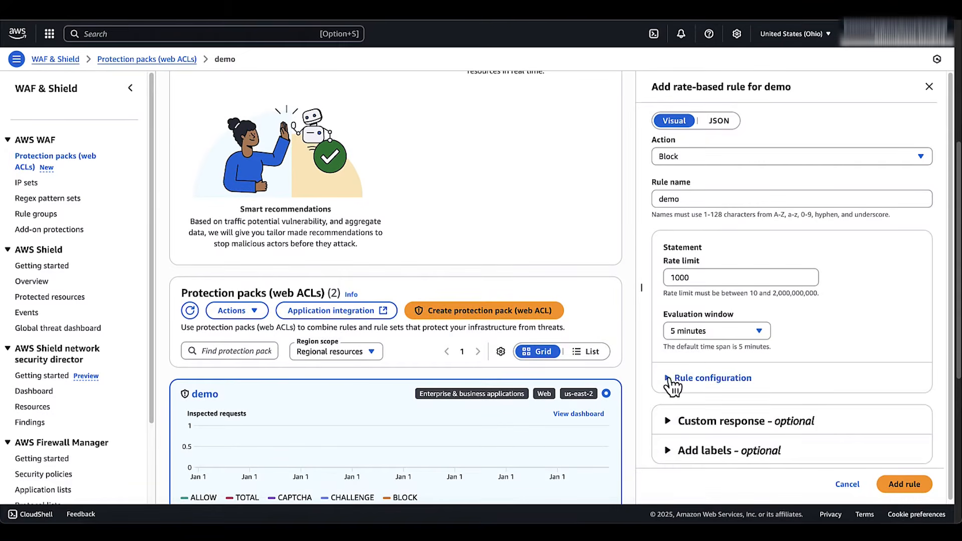
Step: Keep the rule configuration at source IP address aggregation and all requests considered, and add the rate-based rule
{"action": "left_click", "coordinate": [698, 378]}
{"action": "scroll", "coordinate": [697, 377], "scroll_direction": "down", "scroll_amount": 3}
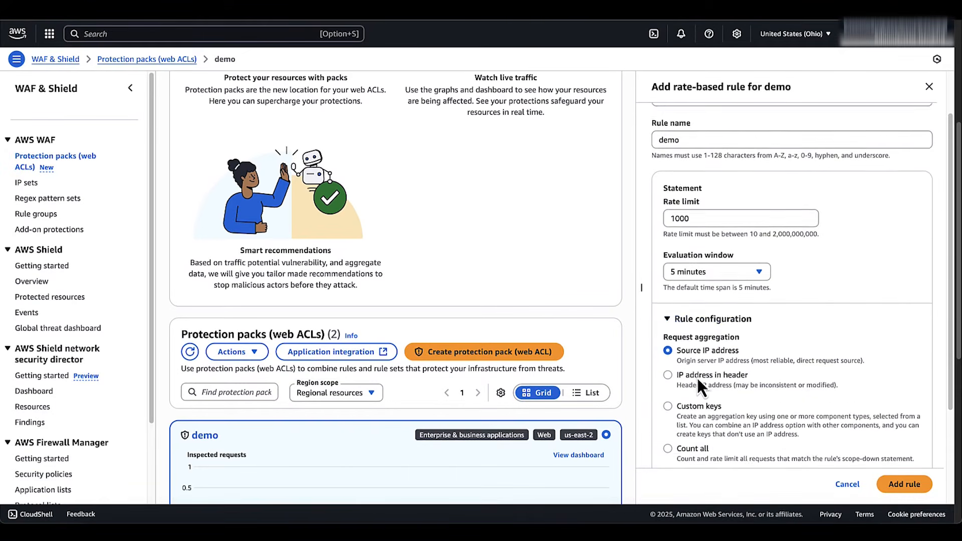
{"action": "scroll", "coordinate": [698, 378], "scroll_direction": "down", "scroll_amount": 1}
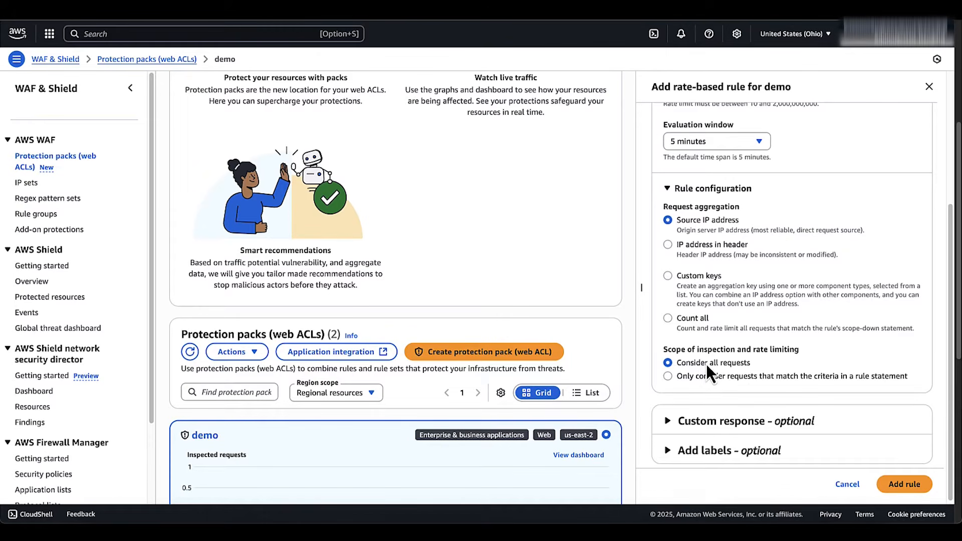
{"action": "left_click", "coordinate": [902, 485]}
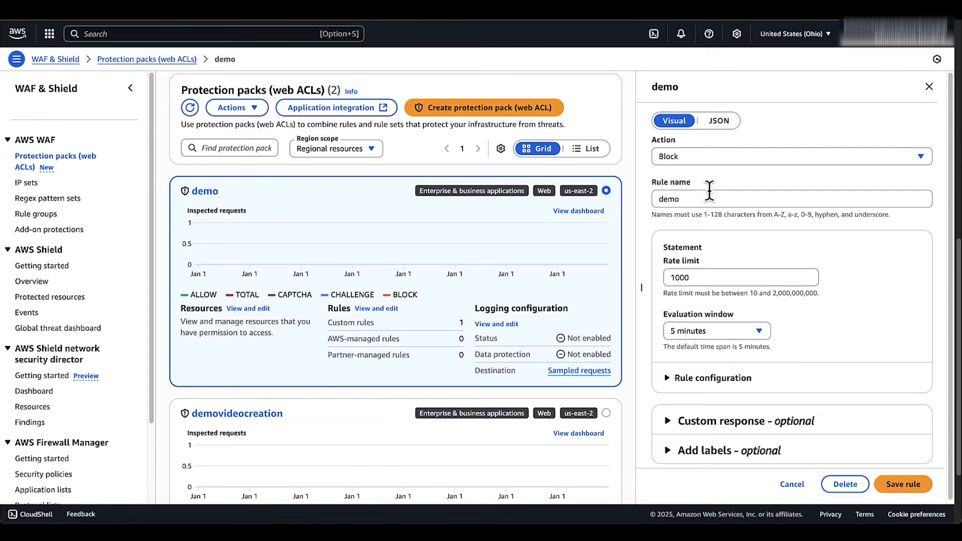
Step: Change the demo rule's request aggregation to custom keys with URI path as the key, and save the rule
{"action": "scroll", "coordinate": [670, 158], "scroll_direction": "down", "scroll_amount": 1}
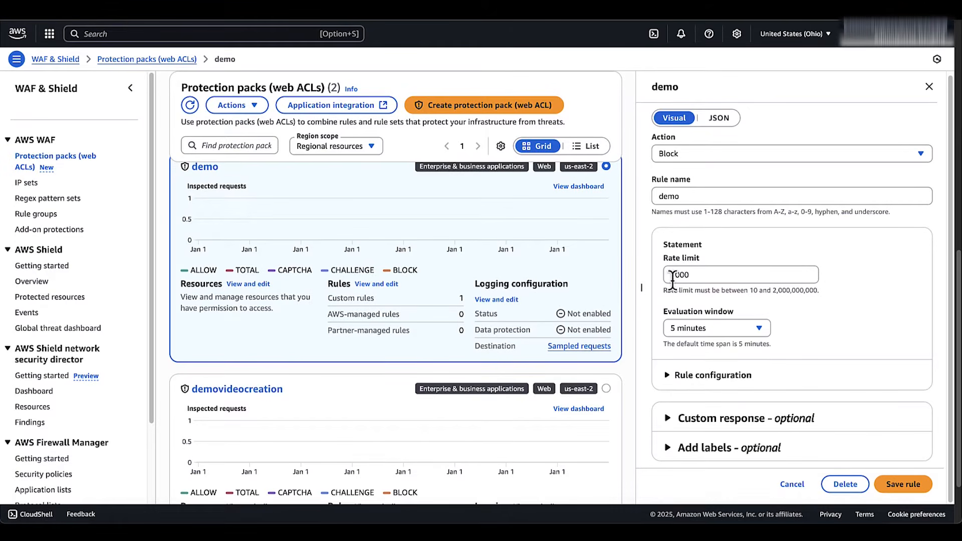
{"action": "left_click", "coordinate": [670, 375]}
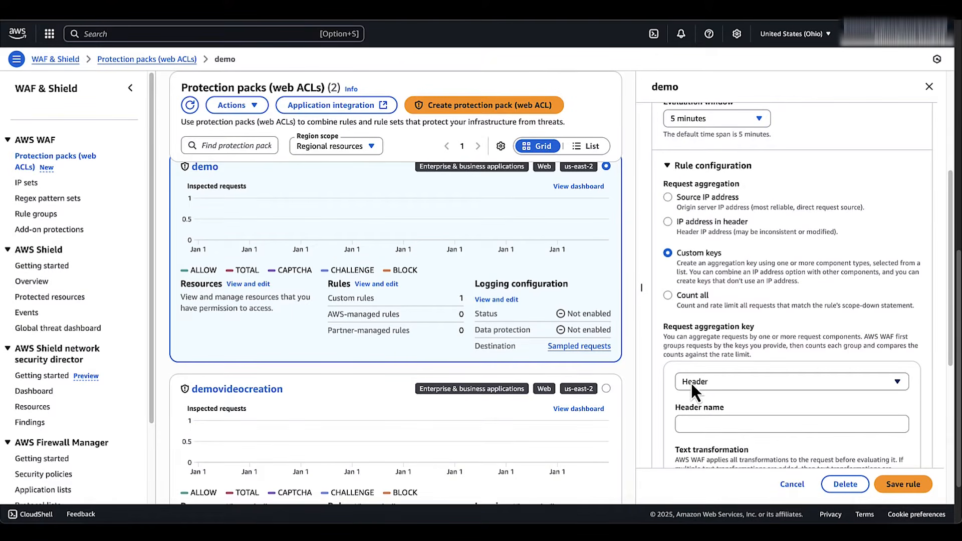
{"action": "left_click", "coordinate": [691, 383]}
{"action": "left_click", "coordinate": [729, 291]}
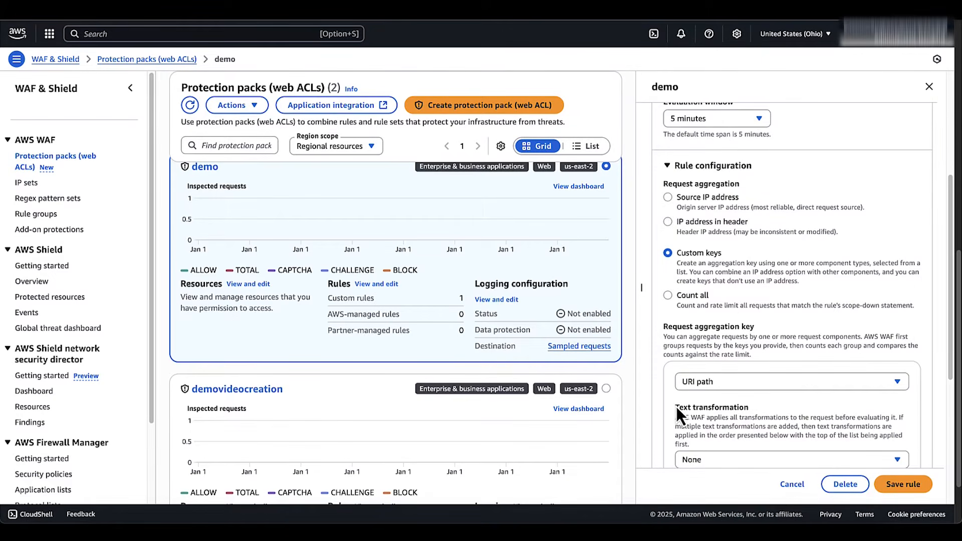
{"action": "left_click", "coordinate": [904, 485]}
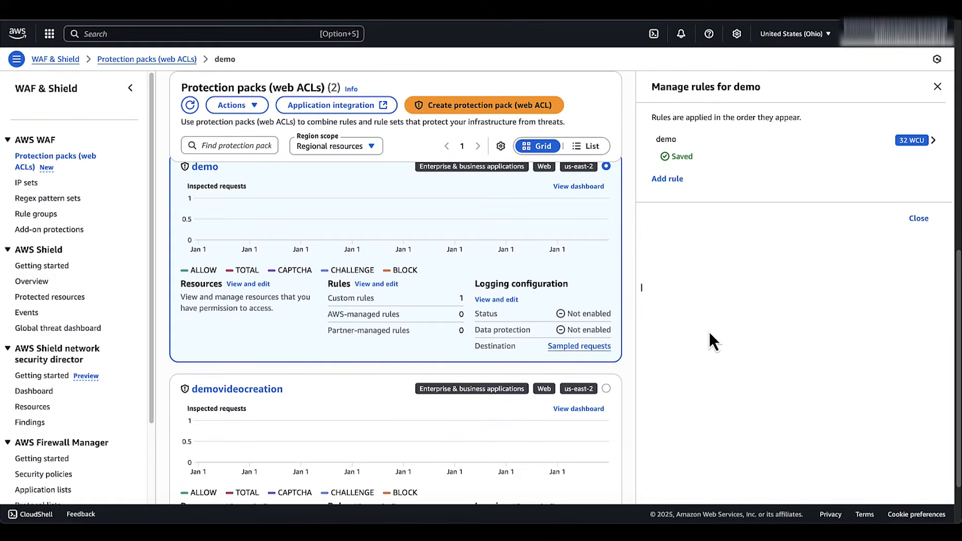
Step: Go back to the protection packs and start enabling a logging destination for the demo pack
{"action": "scroll", "coordinate": [328, 343], "scroll_direction": "up", "scroll_amount": 3}
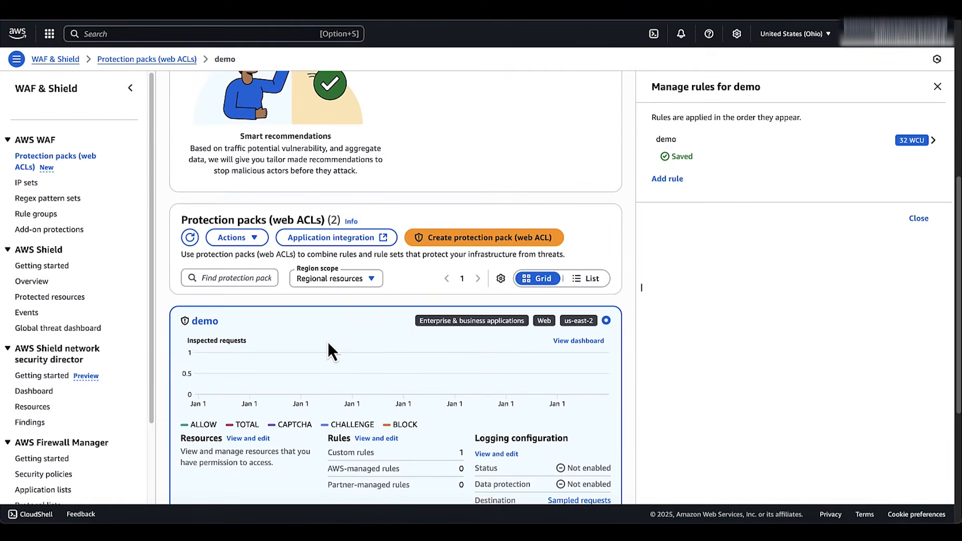
{"action": "left_click", "coordinate": [73, 160]}
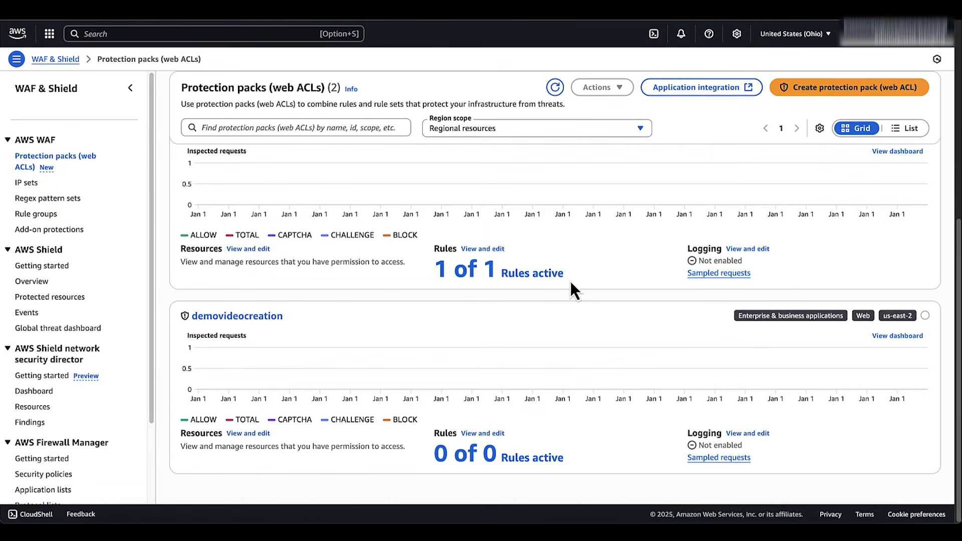
{"action": "left_click", "coordinate": [760, 249]}
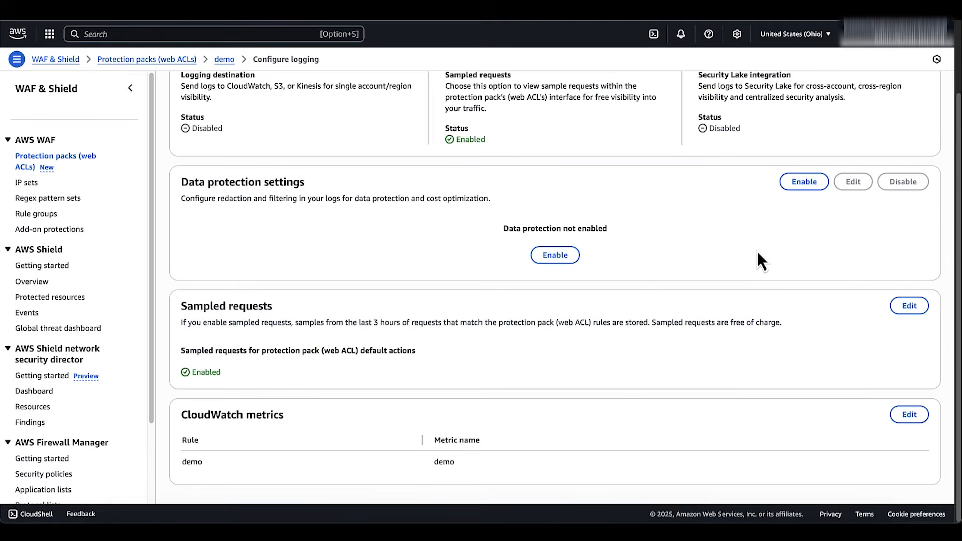
{"action": "scroll", "coordinate": [587, 261], "scroll_direction": "up", "scroll_amount": 2}
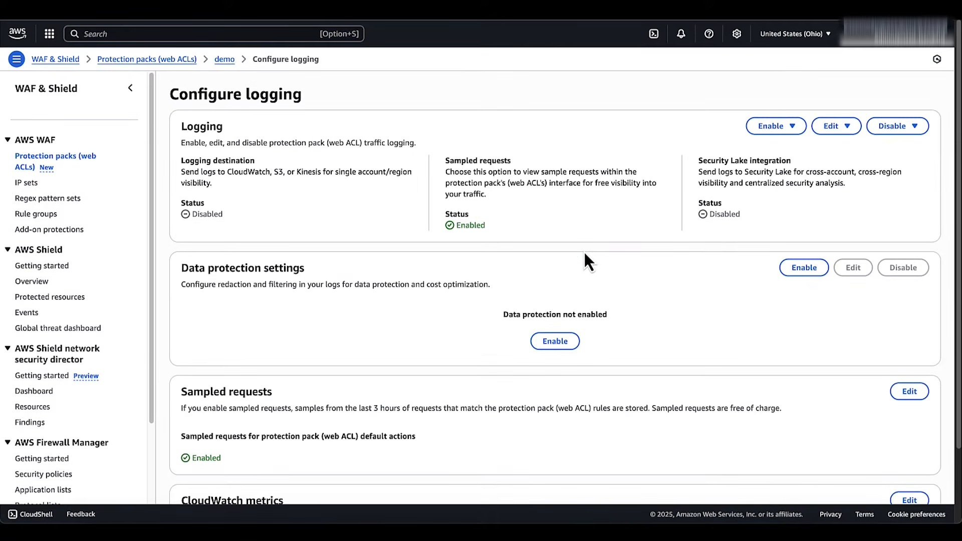
{"action": "left_click", "coordinate": [790, 126]}
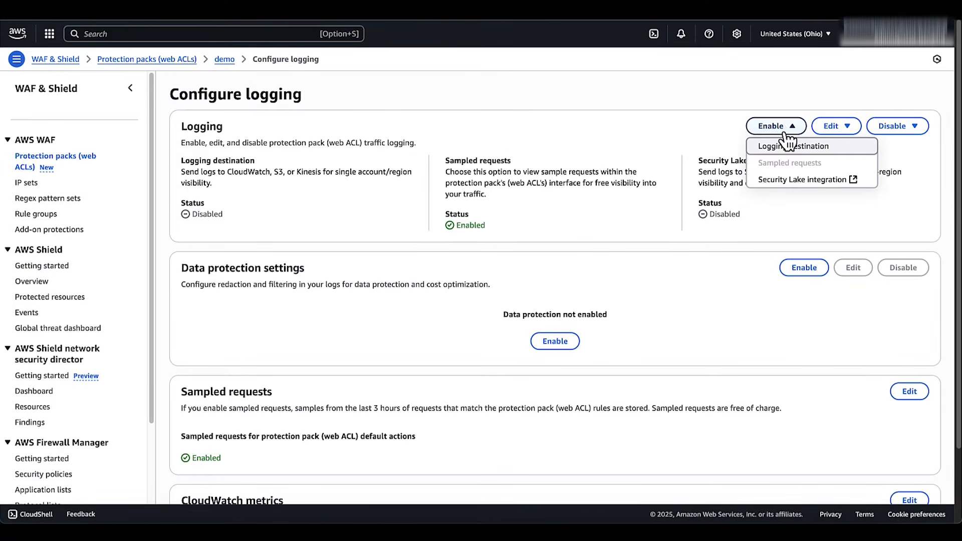
{"action": "left_click", "coordinate": [789, 146]}
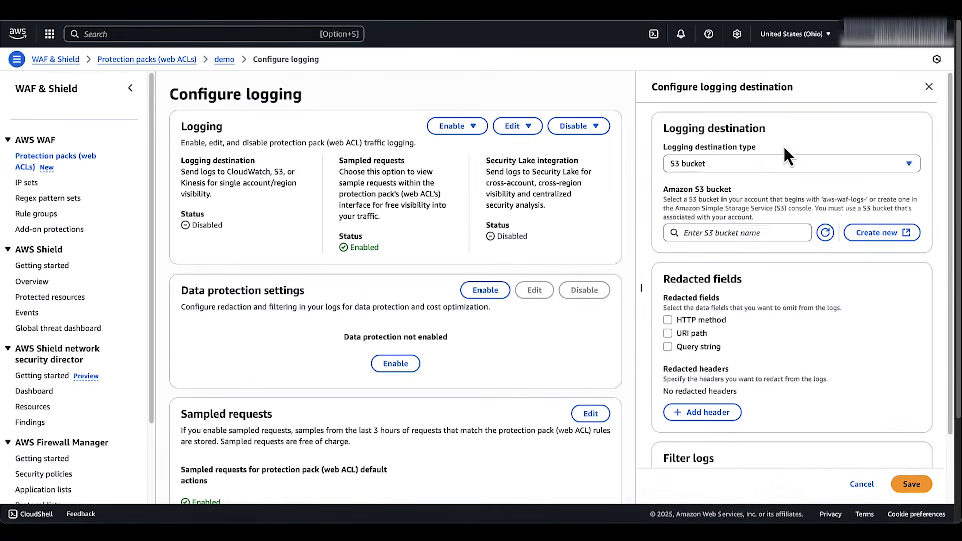
Step: Set the logging destination to the S3 bucket aws-waf-logs-demo1448, without redacted fields or filters, and save it
{"action": "left_click", "coordinate": [768, 166]}
{"action": "left_click", "coordinate": [726, 187]}
{"action": "left_click", "coordinate": [726, 233]}
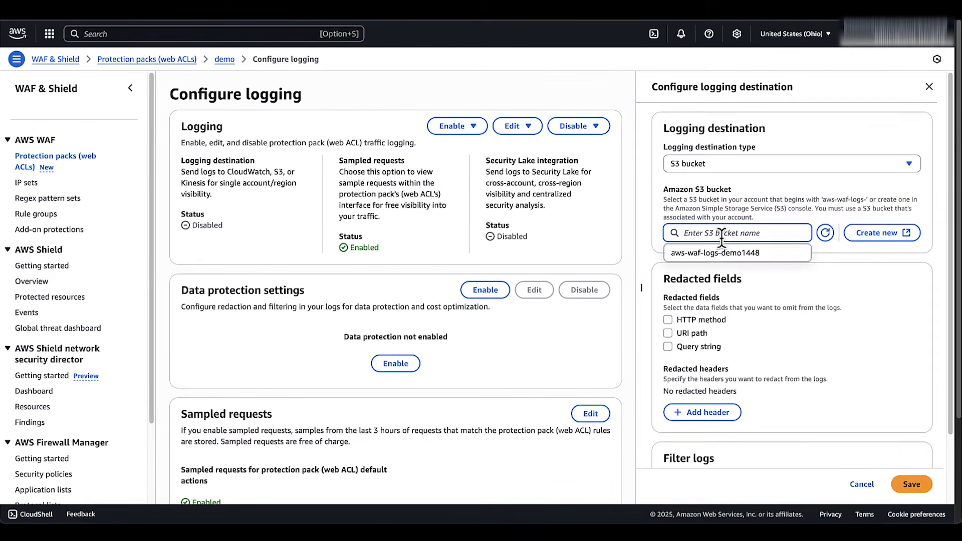
{"action": "left_click", "coordinate": [724, 256]}
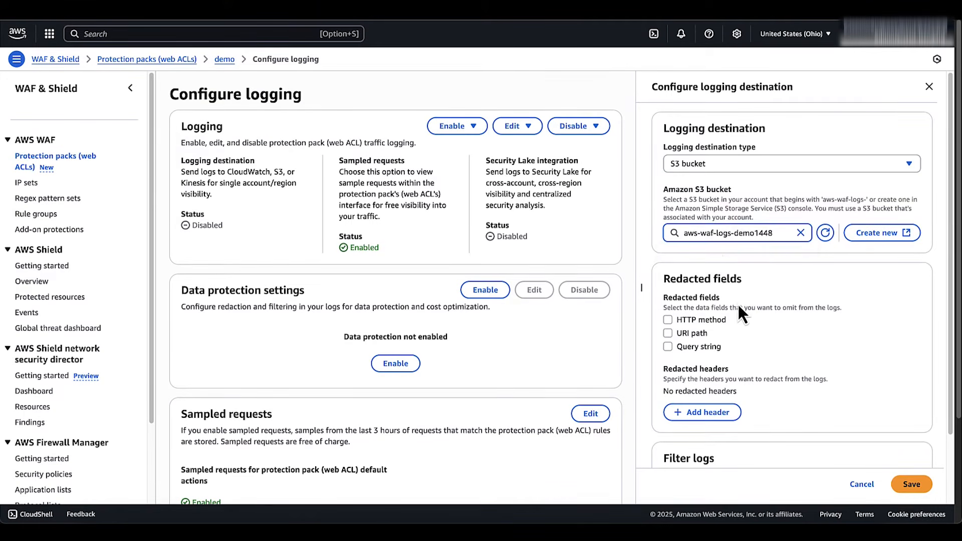
{"action": "scroll", "coordinate": [738, 303], "scroll_direction": "down", "scroll_amount": 3}
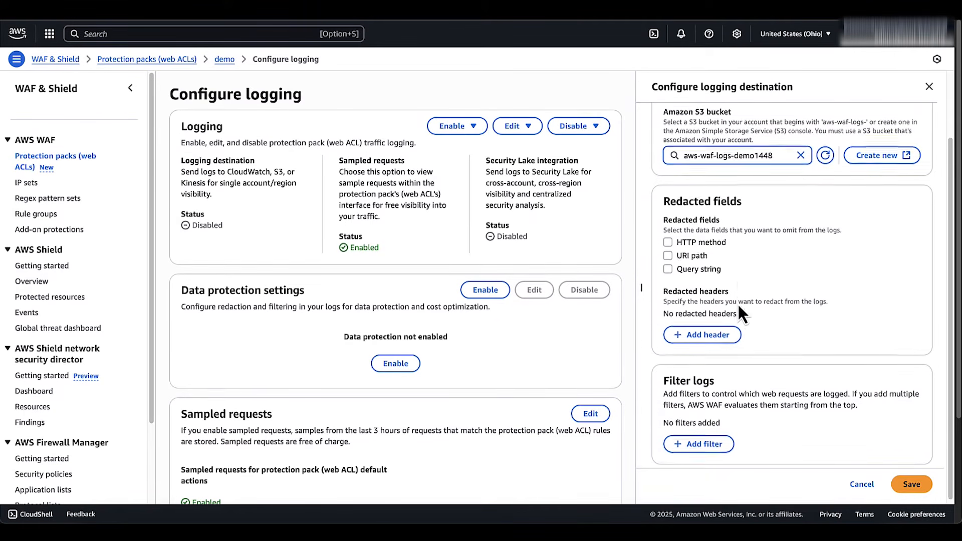
{"action": "left_click", "coordinate": [905, 487]}
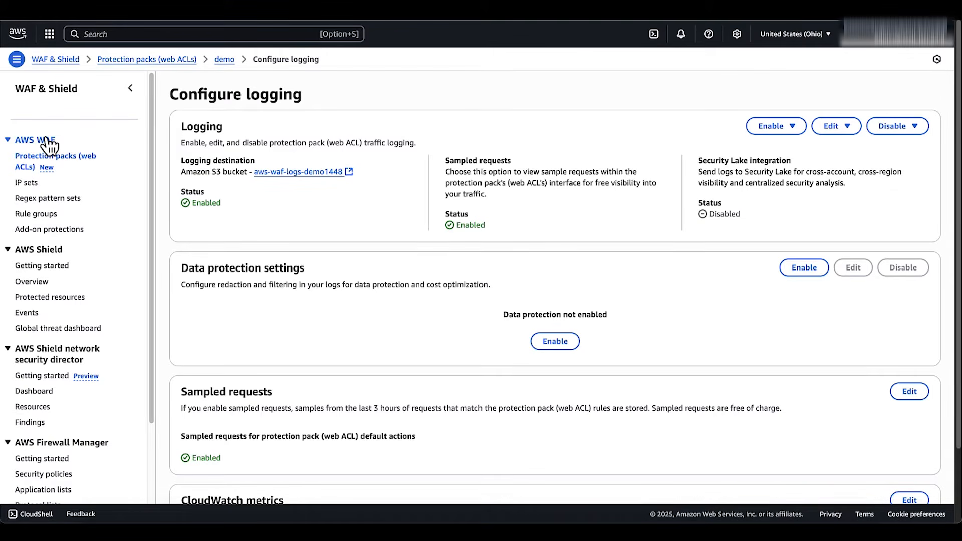
Step: Return to the protection packs and start adding a custom geo-based rule to the demo pack
{"action": "left_click", "coordinate": [46, 162]}
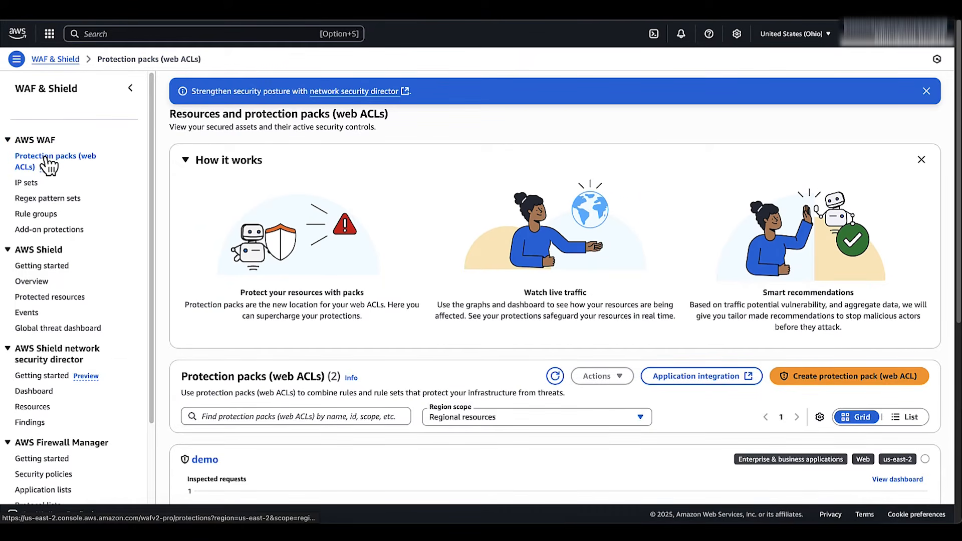
{"action": "scroll", "coordinate": [481, 353], "scroll_direction": "down", "scroll_amount": 5}
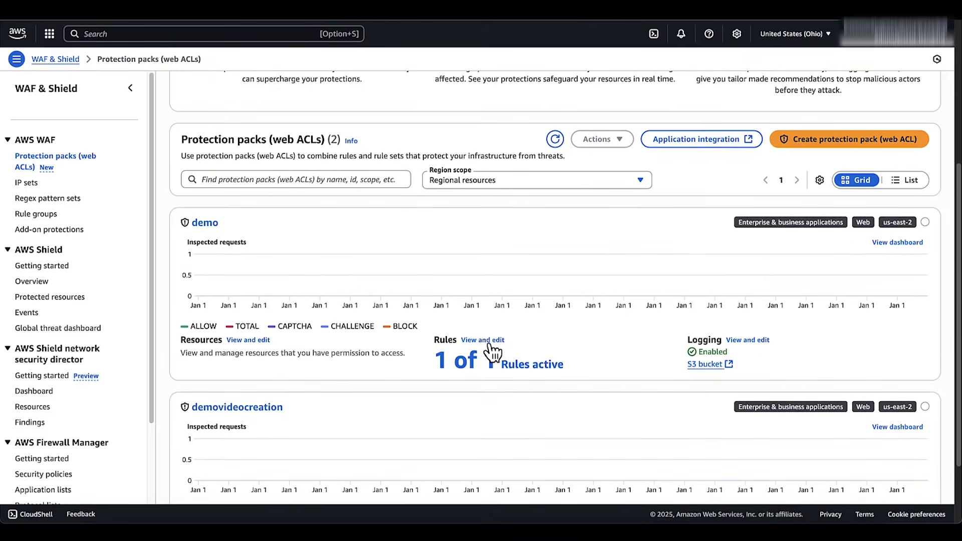
{"action": "left_click", "coordinate": [489, 342]}
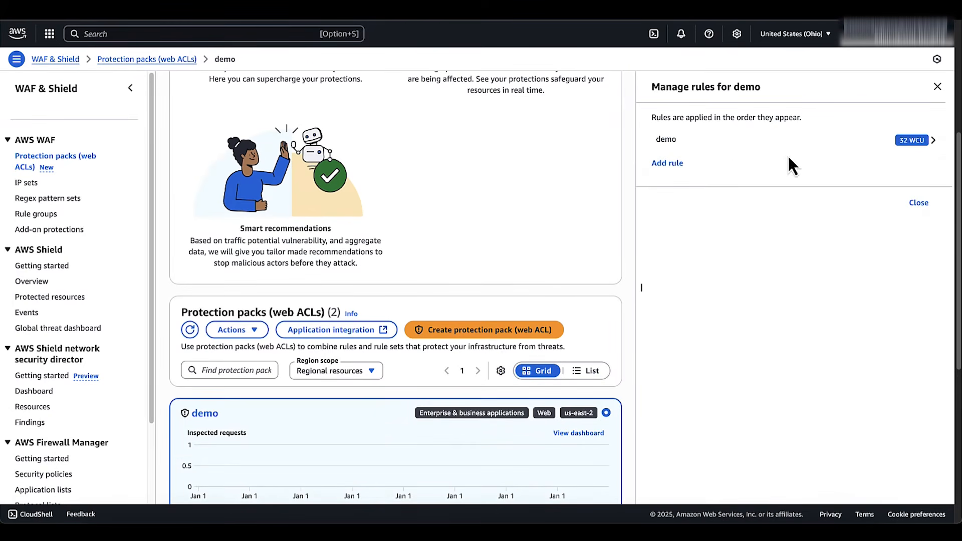
{"action": "left_click", "coordinate": [670, 164]}
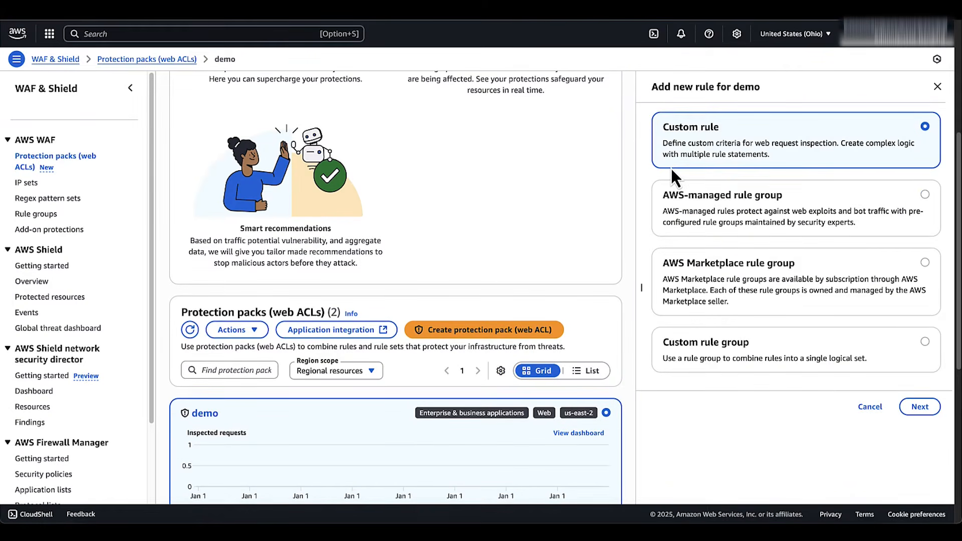
{"action": "left_click", "coordinate": [920, 407]}
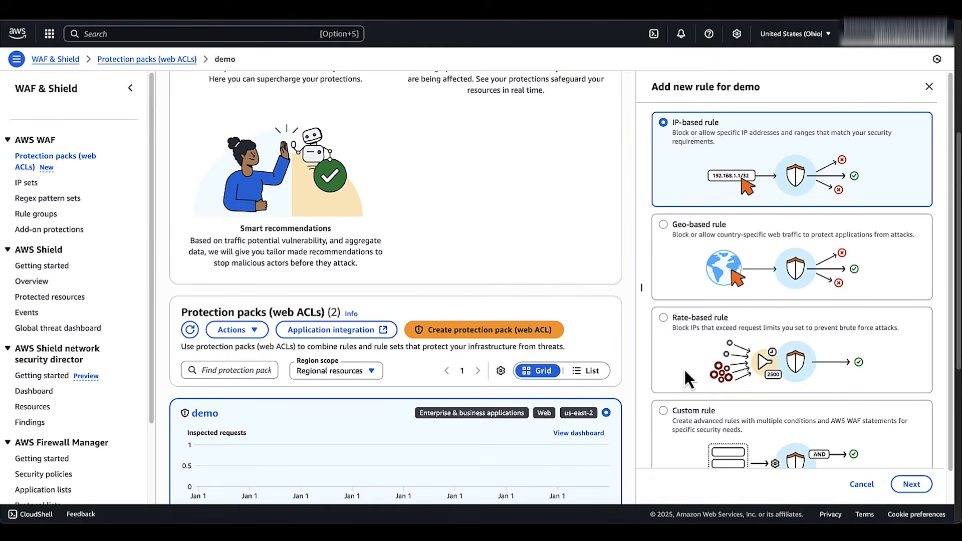
{"action": "left_click", "coordinate": [663, 225]}
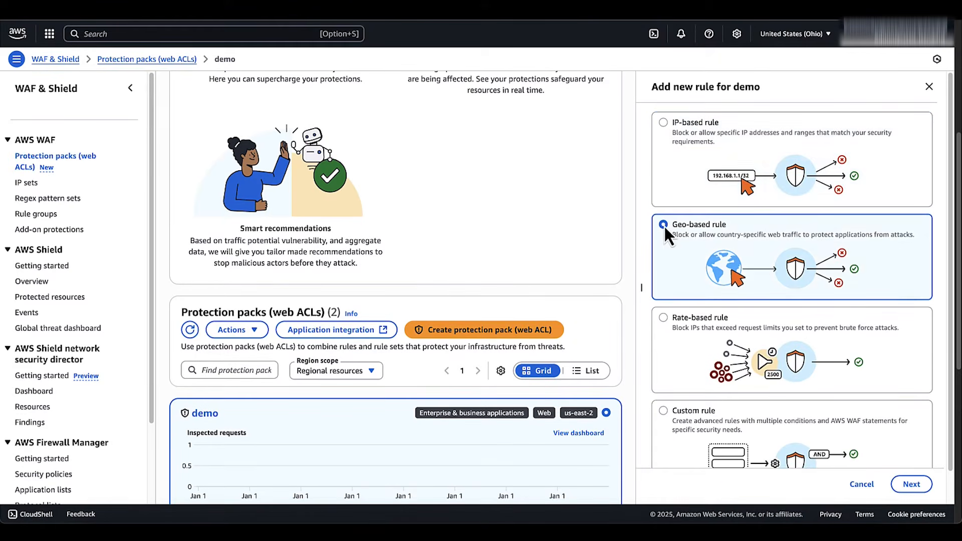
{"action": "left_click", "coordinate": [911, 484]}
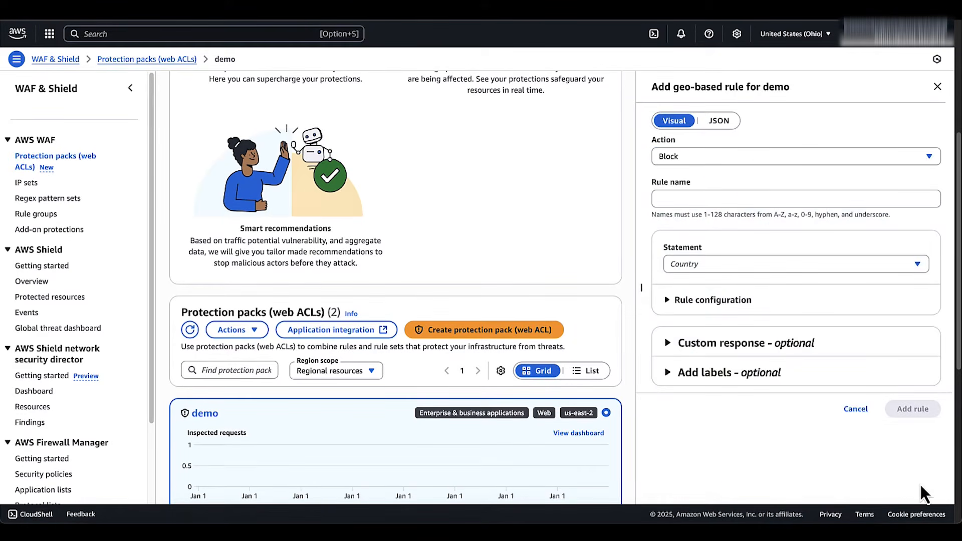
Step: Add the geo-based rule demo1 with the Block action for the countries American Samoa and Angola
{"action": "left_click", "coordinate": [754, 155]}
{"action": "left_click", "coordinate": [740, 181]}
{"action": "left_click", "coordinate": [739, 198]}
{"action": "type", "text": "demo1"}
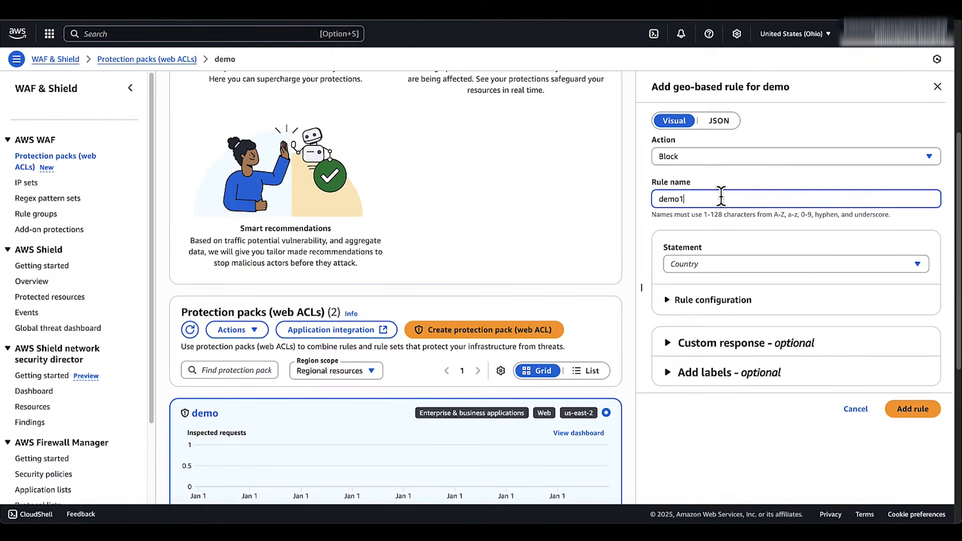
{"action": "left_click", "coordinate": [726, 260]}
{"action": "scroll", "coordinate": [727, 337], "scroll_direction": "up", "scroll_amount": 1}
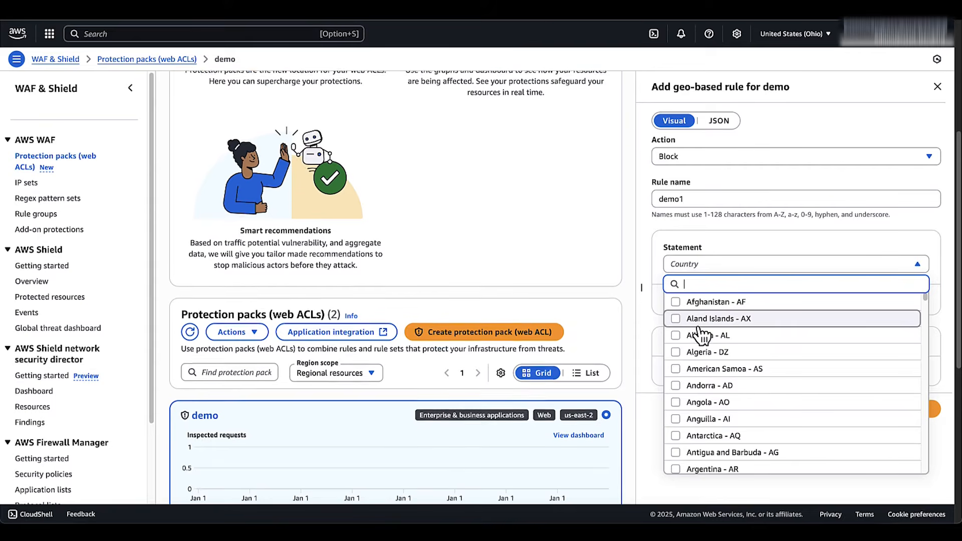
{"action": "left_click", "coordinate": [678, 374]}
{"action": "left_click", "coordinate": [678, 402]}
{"action": "left_click", "coordinate": [650, 436]}
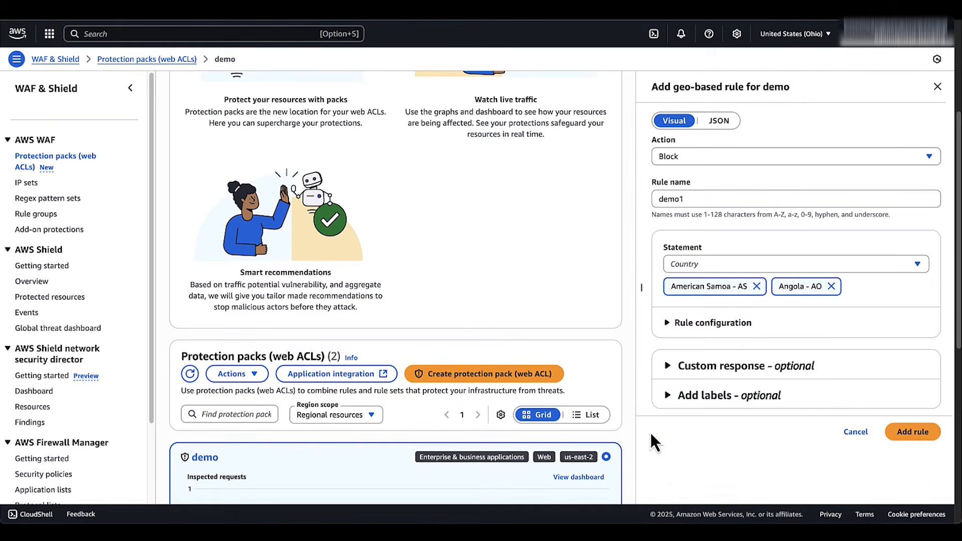
{"action": "left_click", "coordinate": [916, 430]}
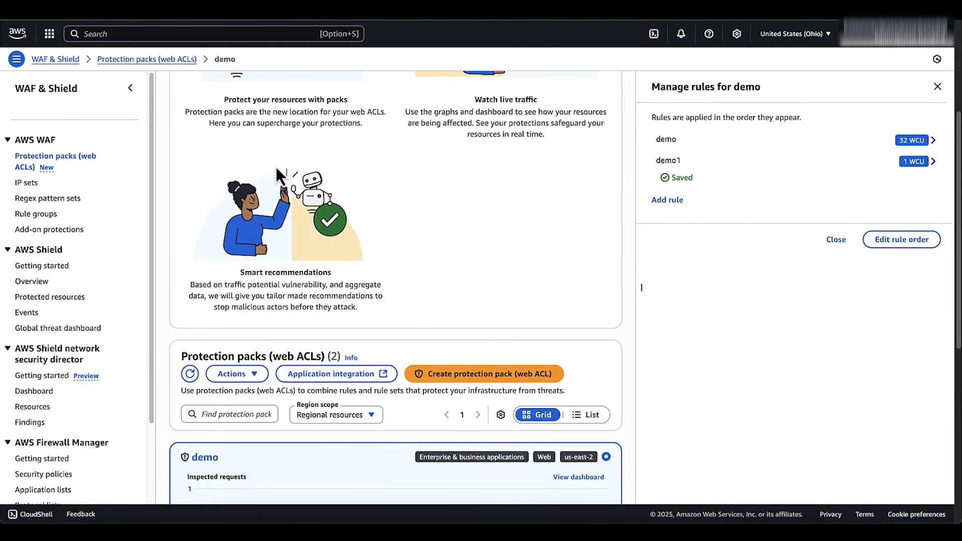
Step: Return to the protection packs and start adding a custom IP-based rule to the demo pack
{"action": "left_click", "coordinate": [85, 160]}
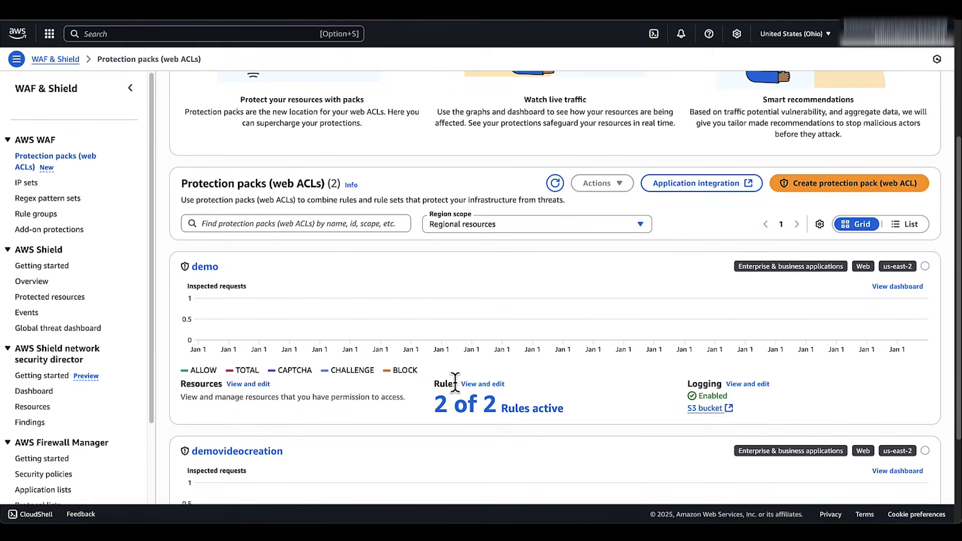
{"action": "left_click", "coordinate": [473, 385]}
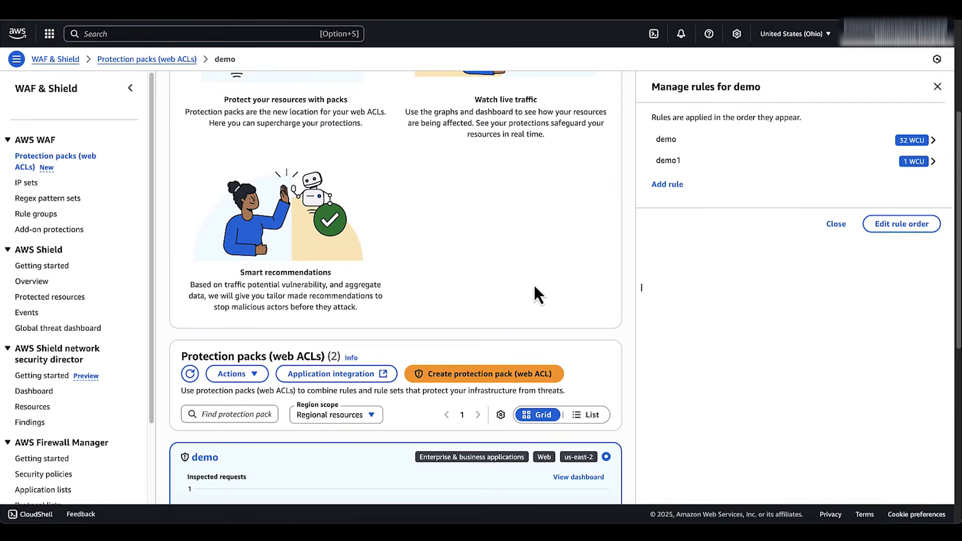
{"action": "left_click", "coordinate": [674, 187]}
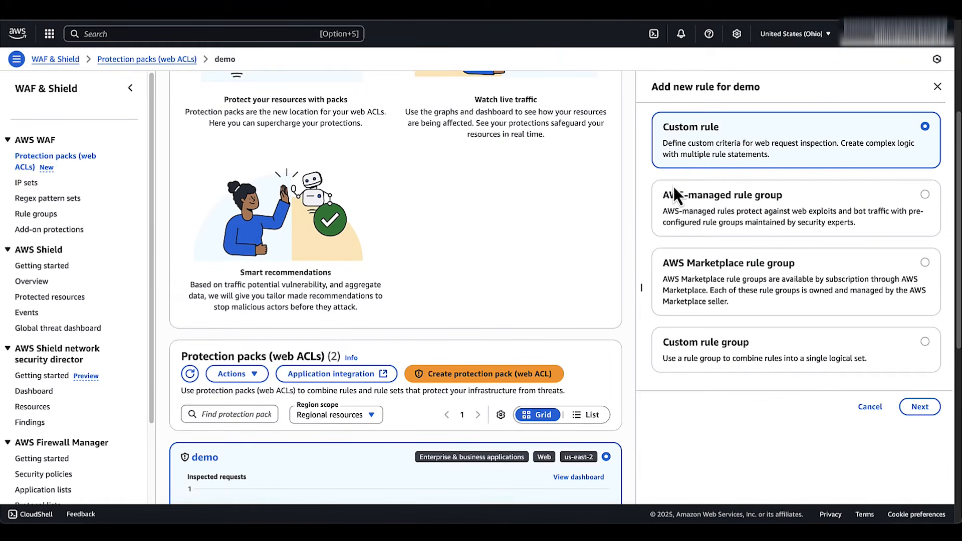
{"action": "left_click", "coordinate": [919, 404]}
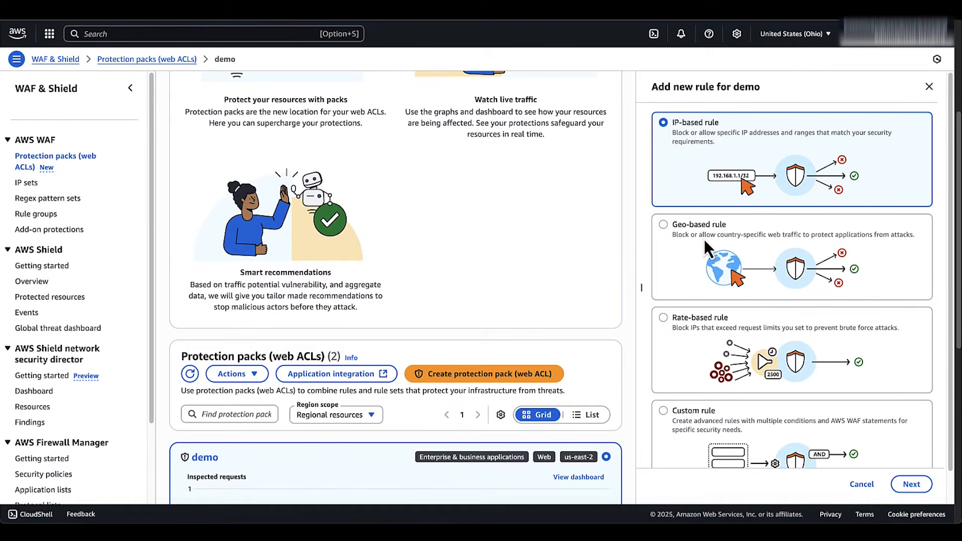
{"action": "left_click", "coordinate": [912, 483]}
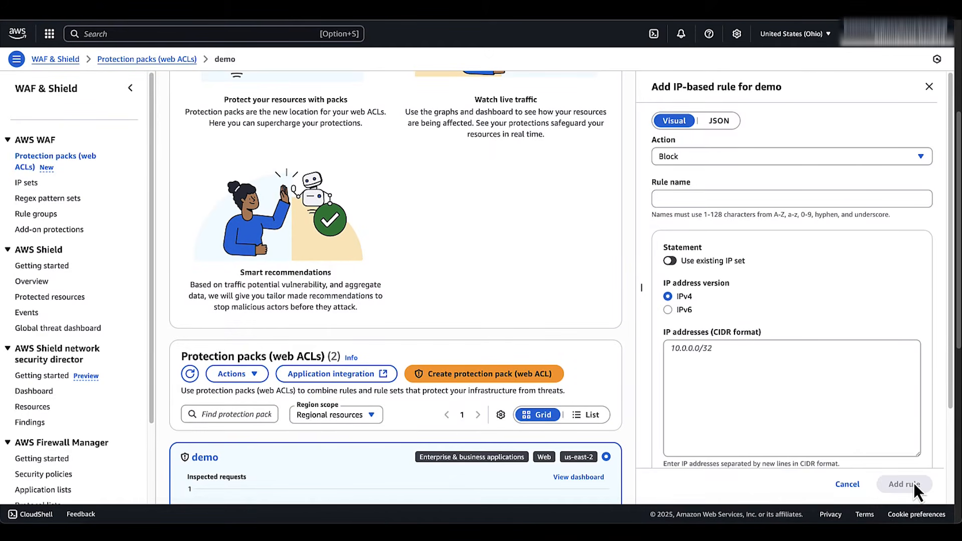
Step: Set the IP-based rule's action to Block and name the rule demo2
{"action": "left_click", "coordinate": [762, 156]}
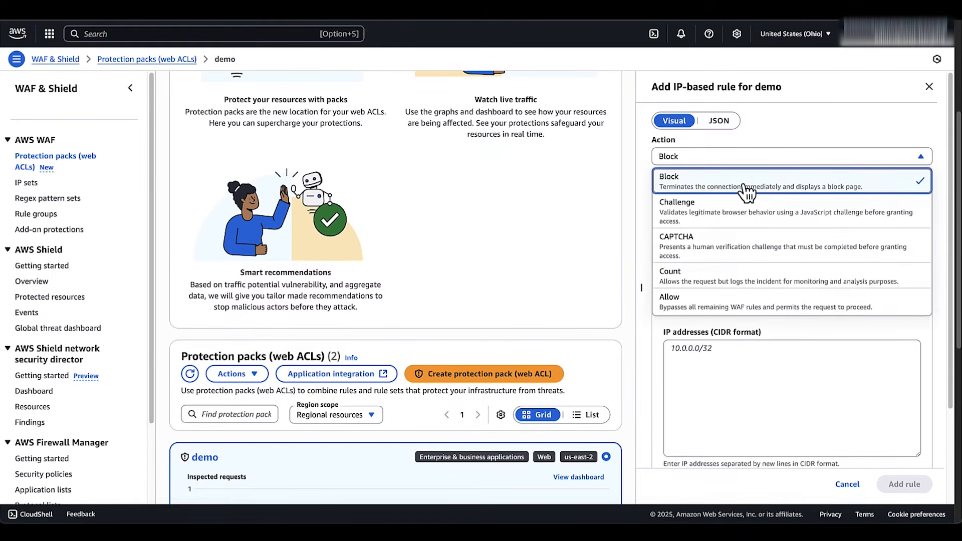
{"action": "left_click", "coordinate": [738, 183]}
{"action": "left_click", "coordinate": [712, 199]}
{"action": "type", "text": "demo"}
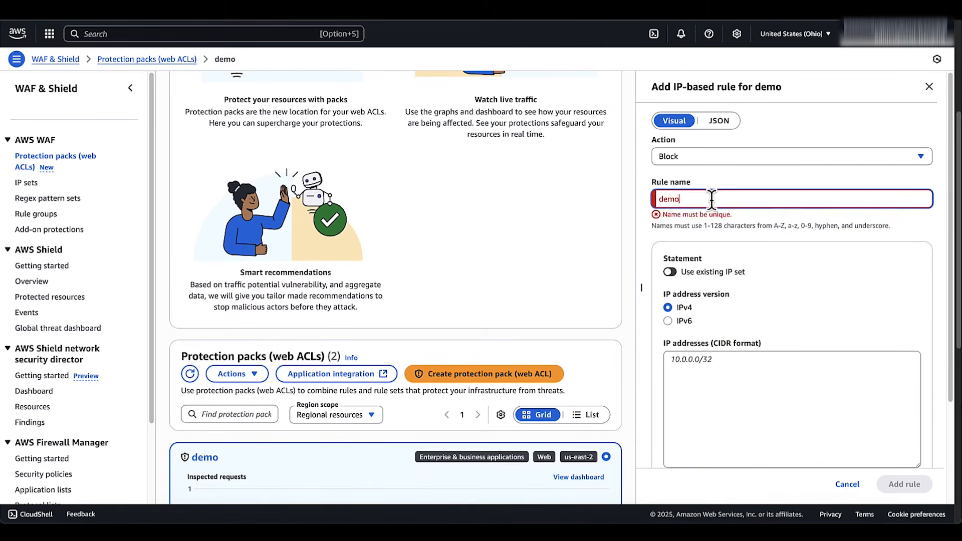
{"action": "type", "text": "2"}
Step: Add the demo2 rule with IP address version IPv4, using no existing IP set and leaving the address list empty
{"action": "left_click", "coordinate": [675, 263]}
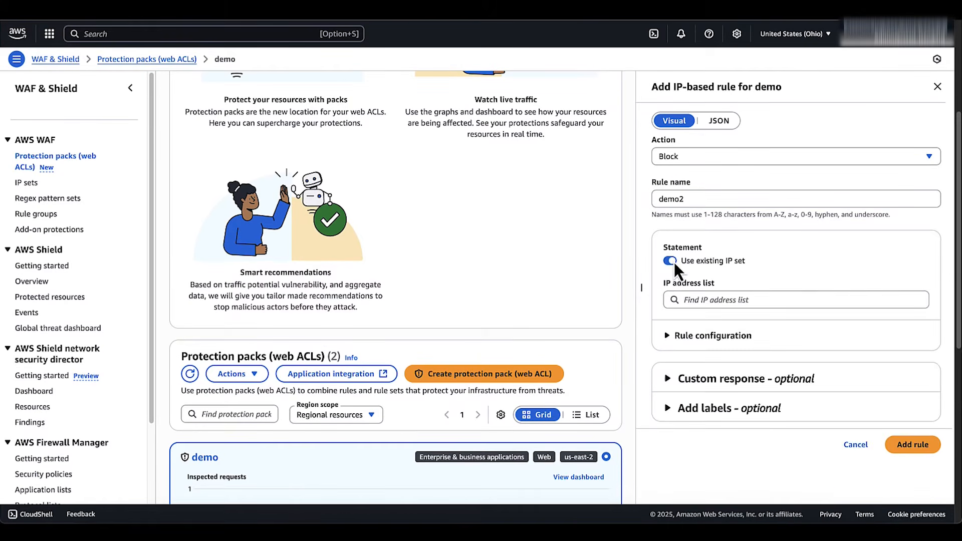
{"action": "left_click", "coordinate": [669, 263]}
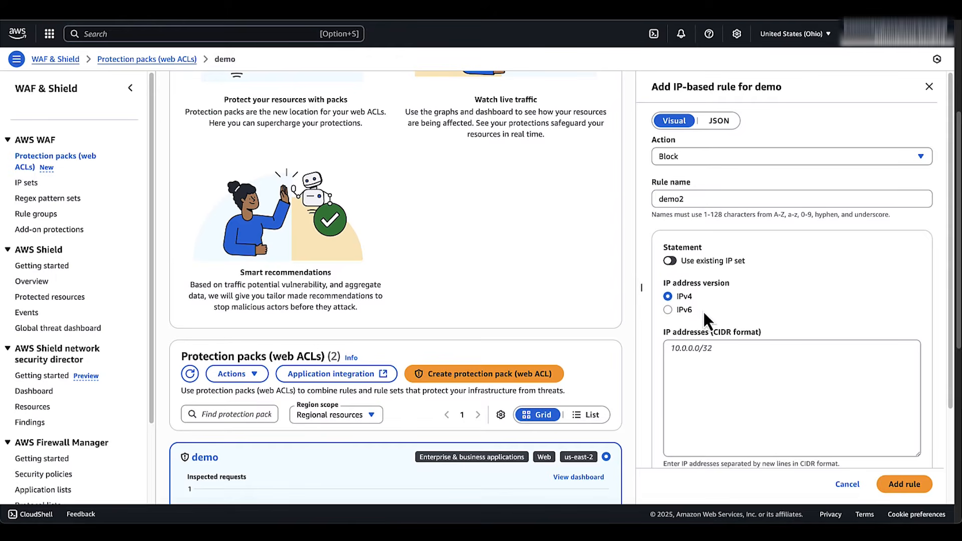
{"action": "left_click", "coordinate": [670, 309]}
{"action": "left_click", "coordinate": [669, 298]}
{"action": "scroll", "coordinate": [696, 321], "scroll_direction": "up", "scroll_amount": 1}
{"action": "scroll", "coordinate": [697, 321], "scroll_direction": "down", "scroll_amount": 2}
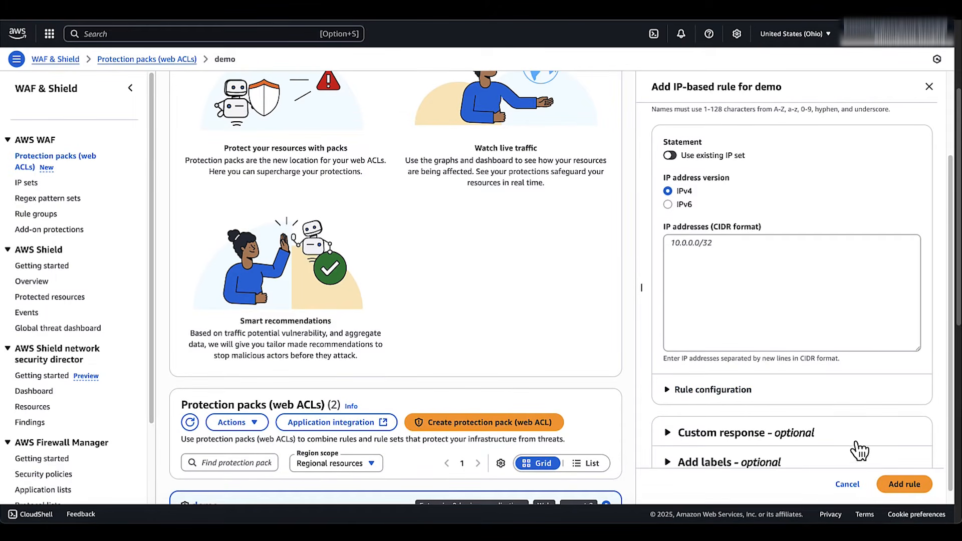
{"action": "left_click", "coordinate": [899, 484]}
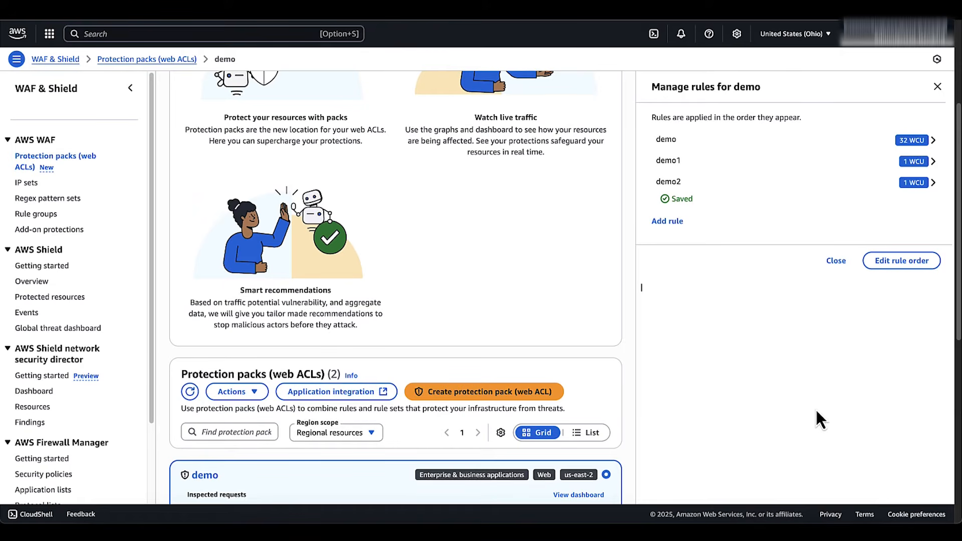
Step: Start adding another rule to the demo pack, choosing the advanced custom rule type with multiple conditions
{"action": "scroll", "coordinate": [333, 382], "scroll_direction": "down", "scroll_amount": 4}
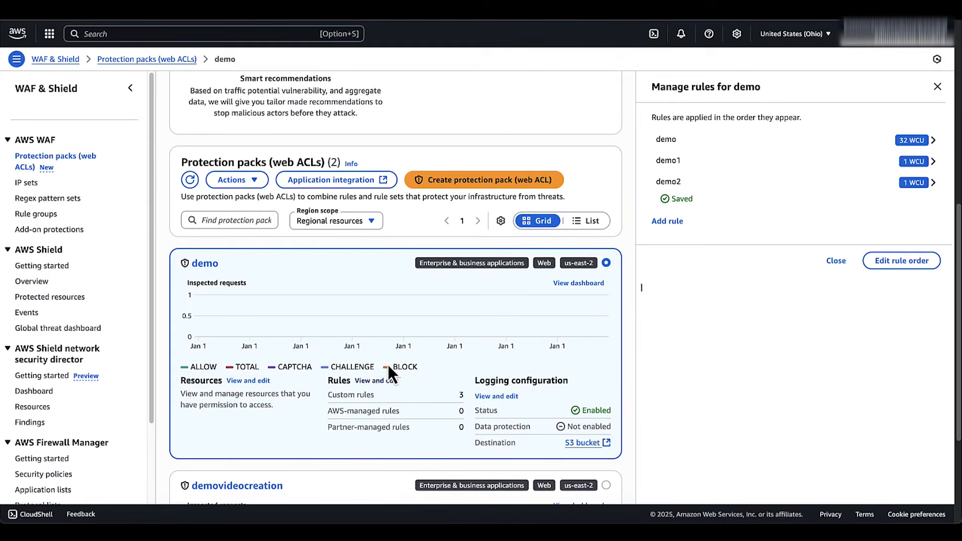
{"action": "left_click", "coordinate": [672, 223]}
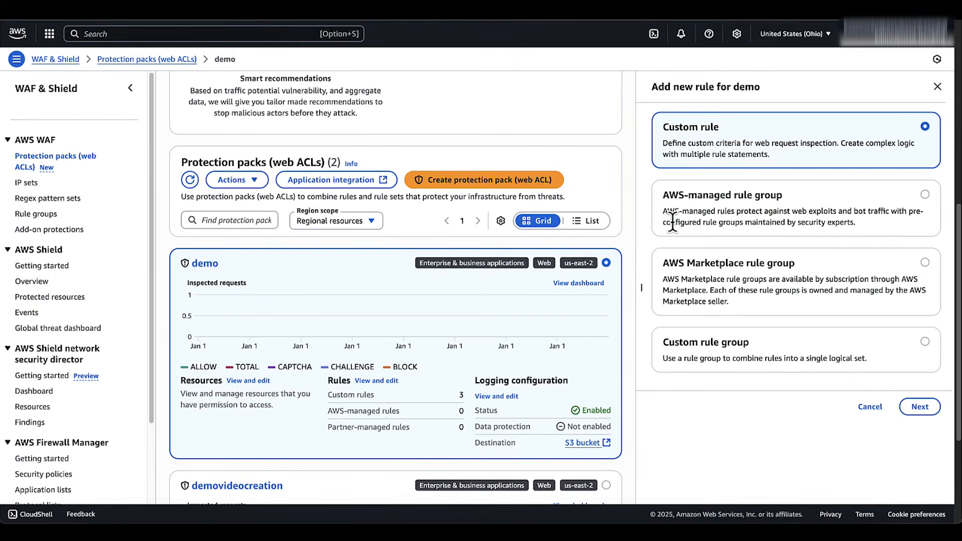
{"action": "left_click", "coordinate": [920, 406]}
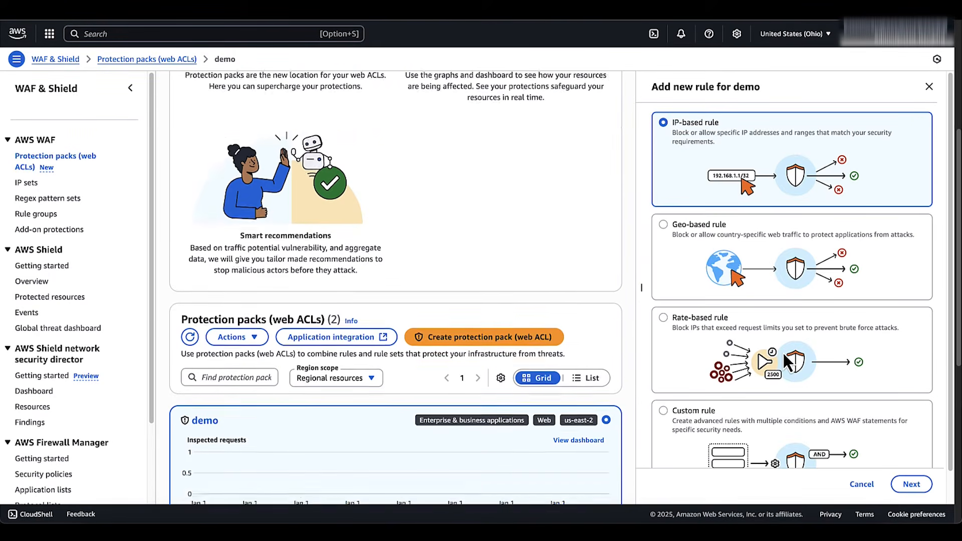
{"action": "scroll", "coordinate": [667, 401], "scroll_direction": "down", "scroll_amount": 1}
{"action": "left_click", "coordinate": [663, 378]}
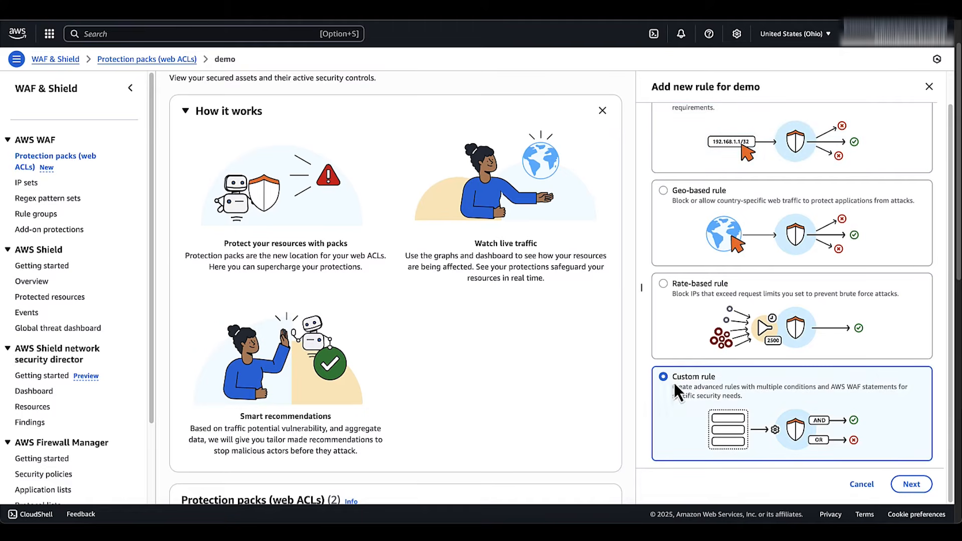
{"action": "left_click", "coordinate": [907, 484]}
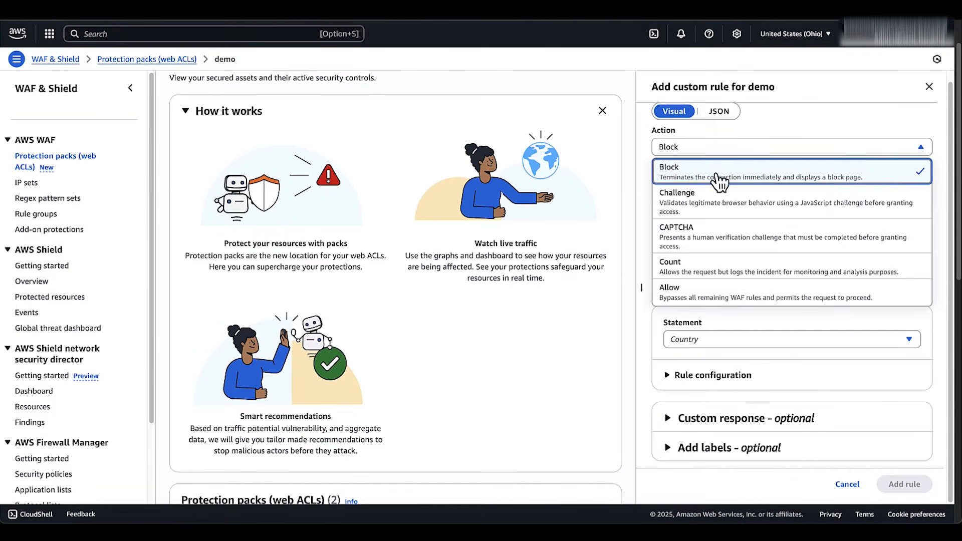
Step: Set the custom rule's action to Block, name it demo3, and apply it when a request matches the statement
{"action": "left_click", "coordinate": [716, 174]}
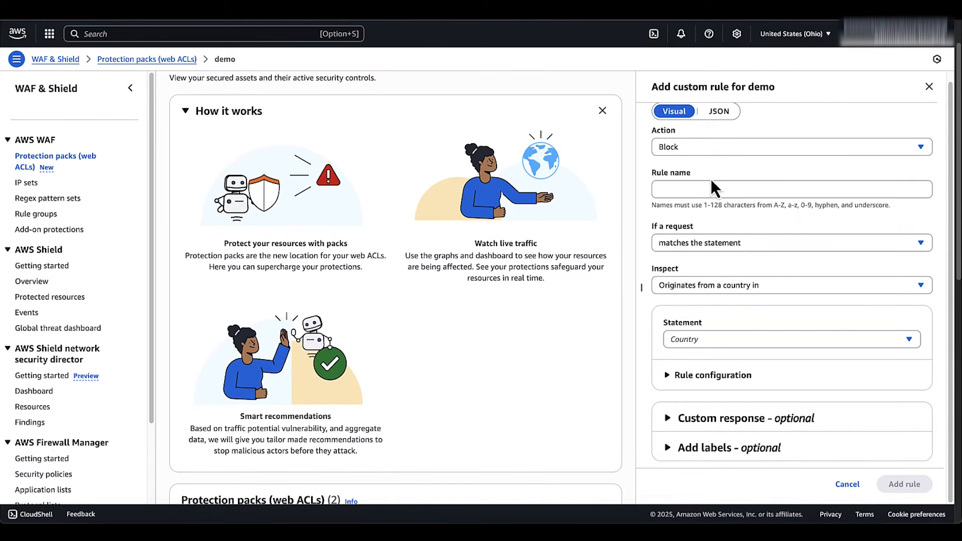
{"action": "left_click", "coordinate": [700, 189]}
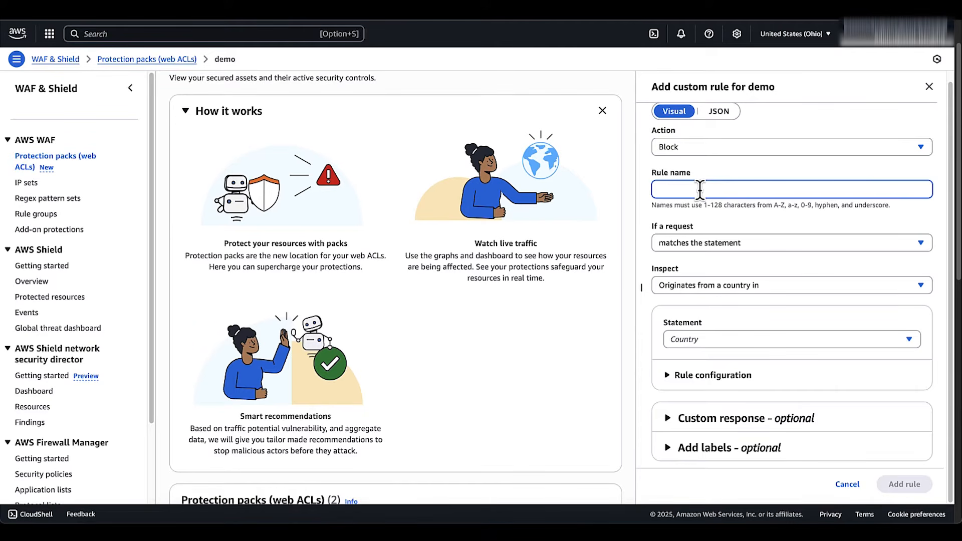
{"action": "type", "text": "demo3"}
{"action": "left_click", "coordinate": [743, 249]}
{"action": "left_click", "coordinate": [733, 265]}
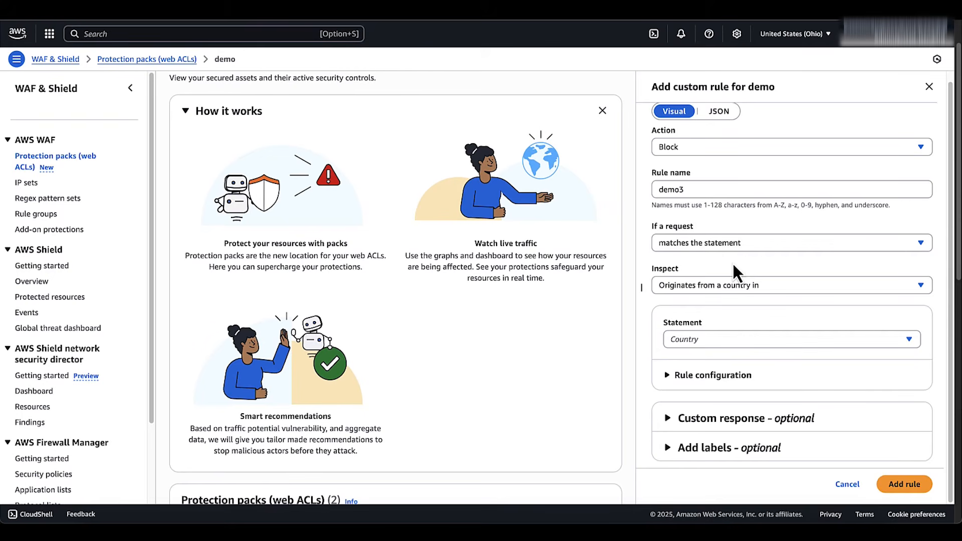
Step: Make the demo3 rule inspect a single header with the header field name website
{"action": "left_click", "coordinate": [712, 289]}
{"action": "left_click", "coordinate": [700, 399]}
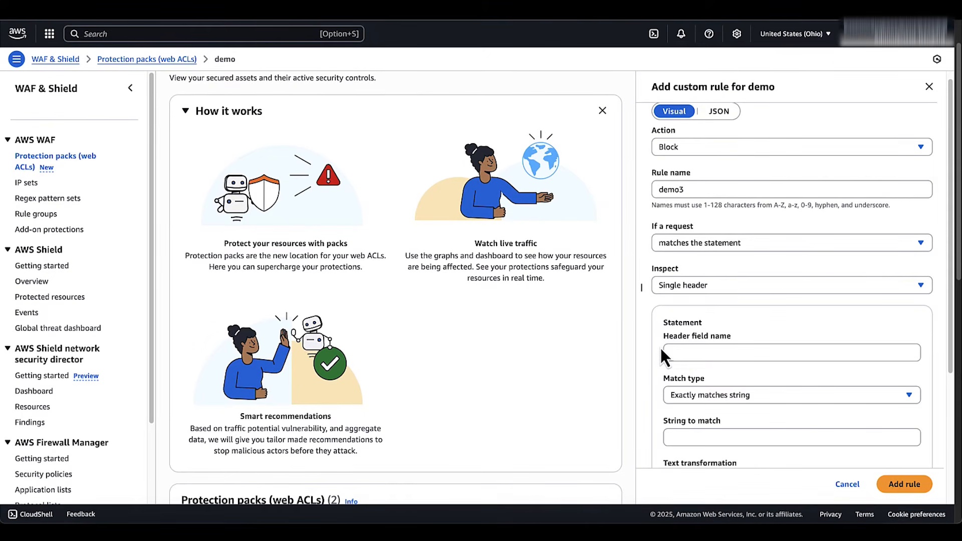
{"action": "left_click", "coordinate": [686, 353]}
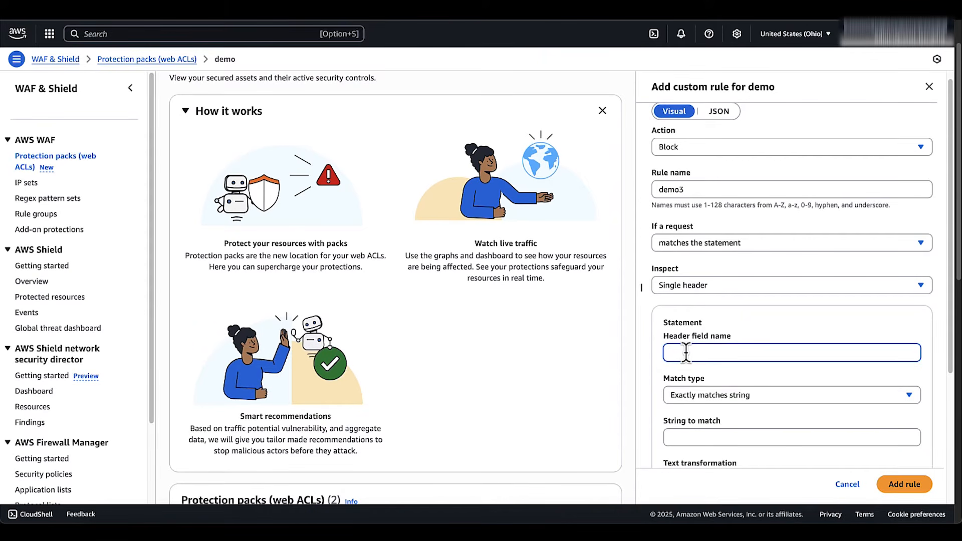
{"action": "type", "text": "website"}
Step: Set the header to exactly match the string example.com and add the demo3 rule
{"action": "scroll", "coordinate": [696, 331], "scroll_direction": "down", "scroll_amount": 2}
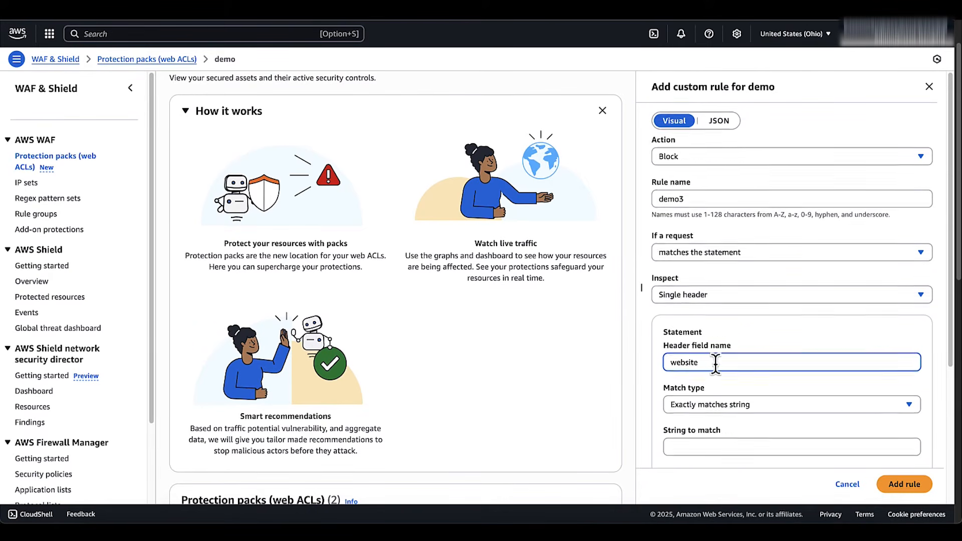
{"action": "left_click", "coordinate": [740, 290]}
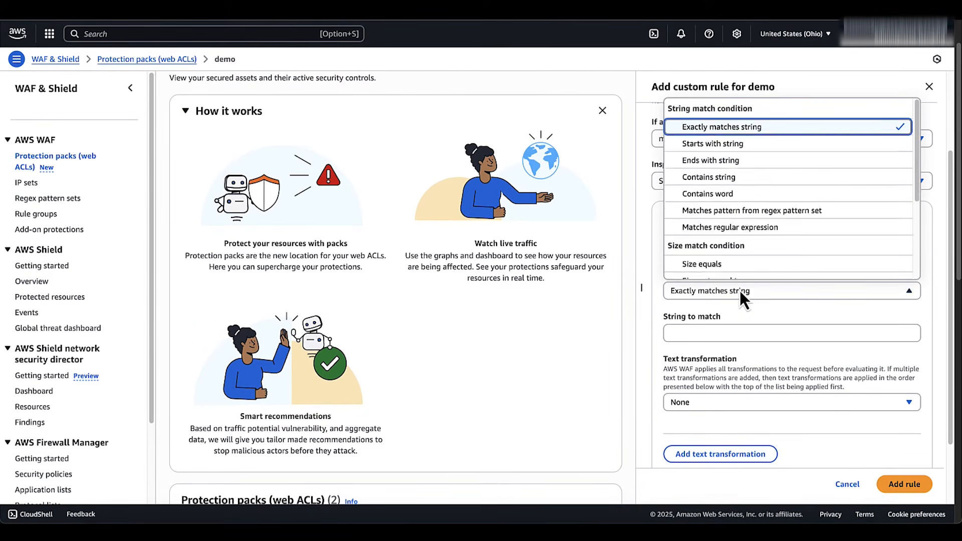
{"action": "left_click", "coordinate": [729, 119]}
{"action": "left_click", "coordinate": [718, 333]}
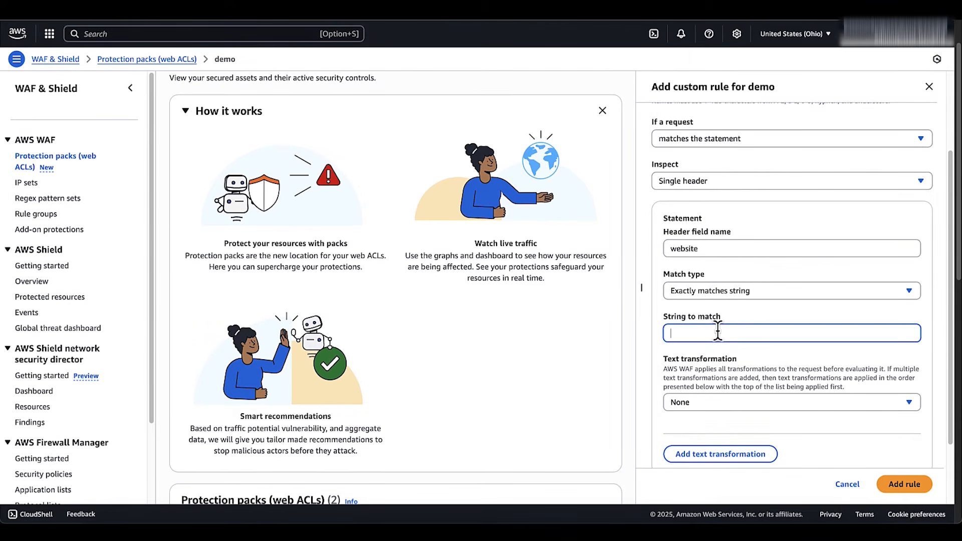
{"action": "type", "text": "example.com"}
{"action": "left_click", "coordinate": [917, 489]}
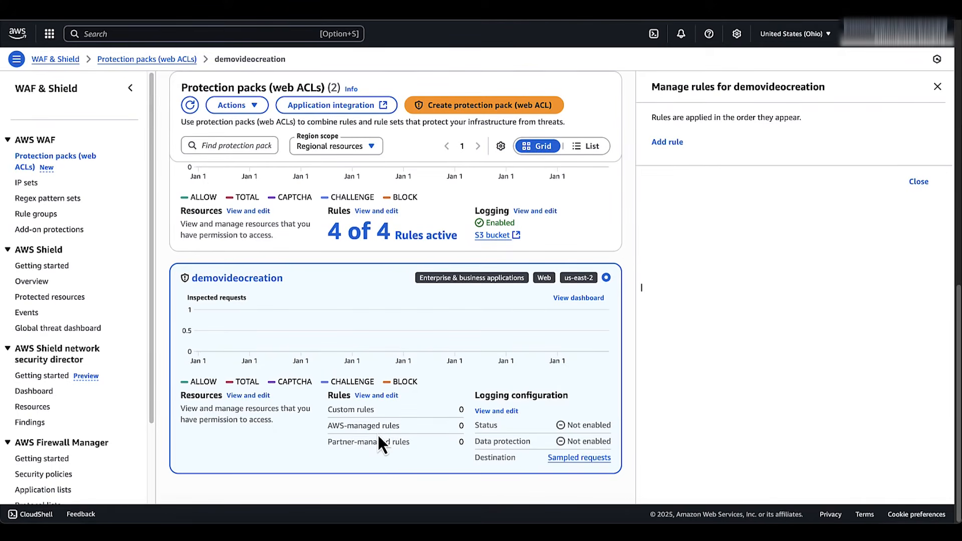
Step: Reopen the demo pack's rules, start adding an AWS-managed rule group, and open the paid Bot Control group
{"action": "left_click", "coordinate": [75, 158]}
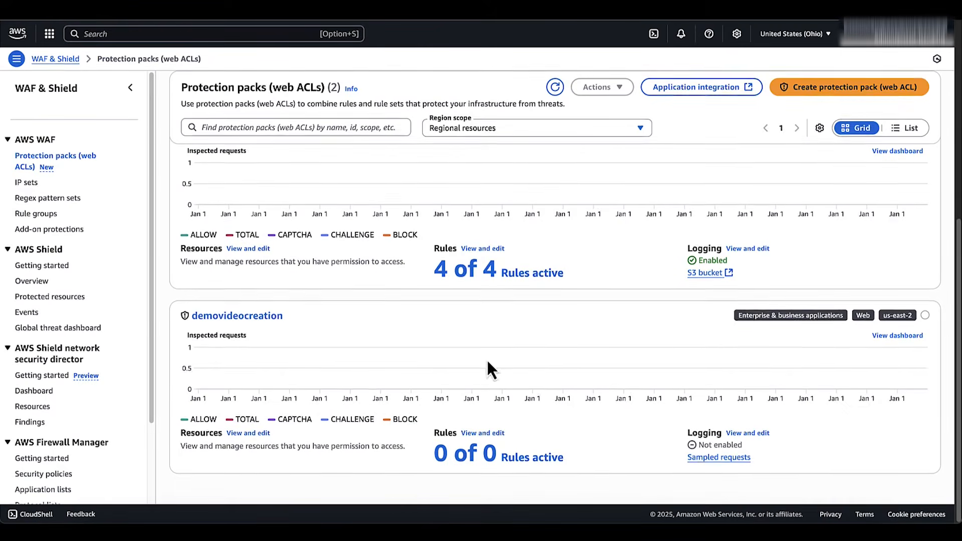
{"action": "left_click", "coordinate": [484, 249]}
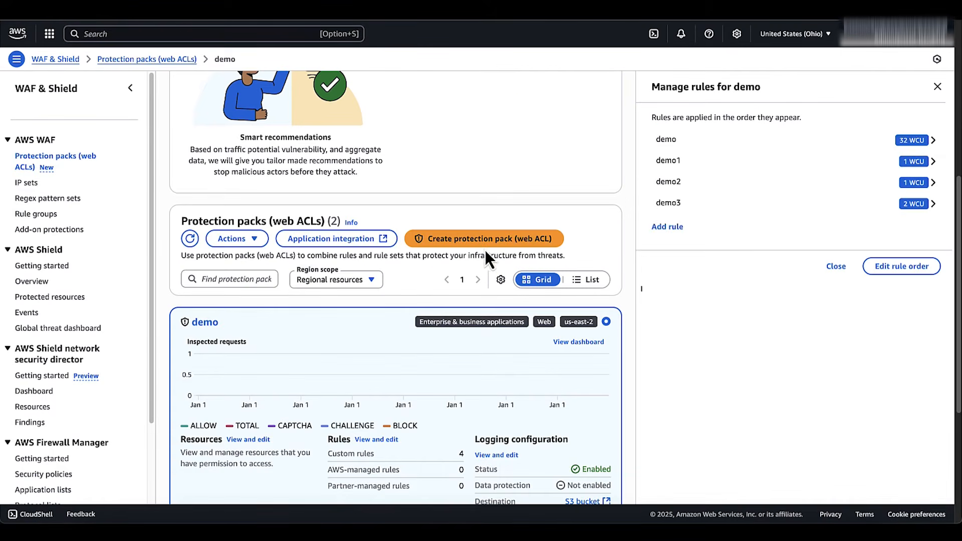
{"action": "left_click", "coordinate": [669, 229]}
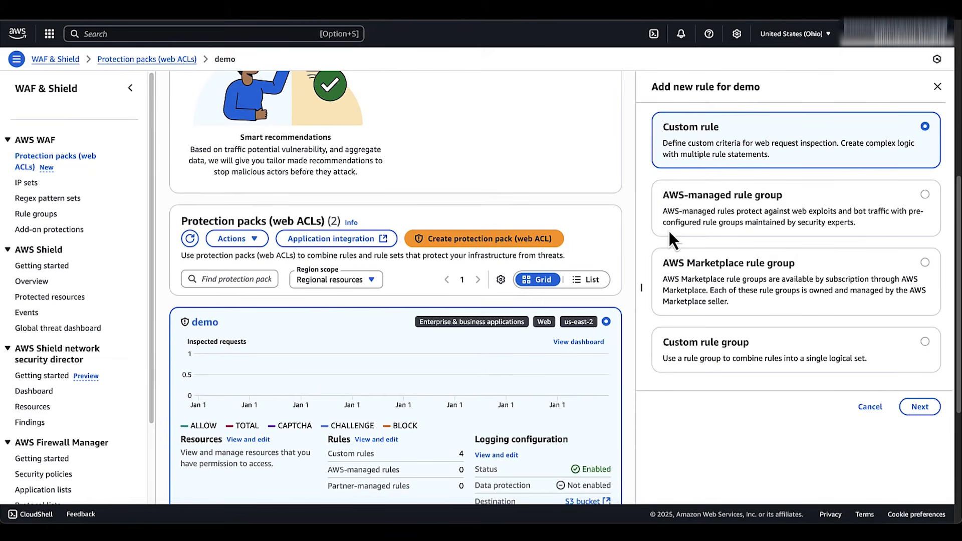
{"action": "left_click", "coordinate": [688, 211]}
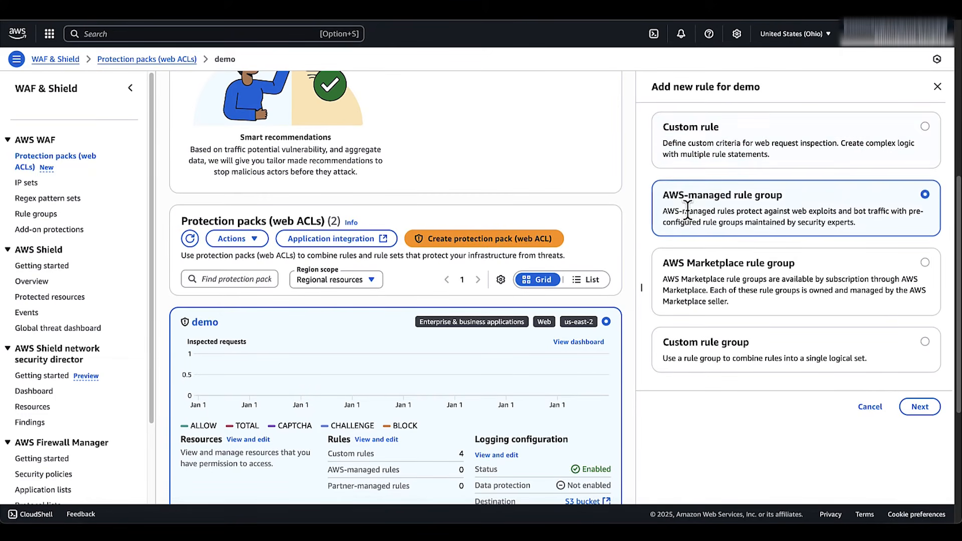
{"action": "left_click", "coordinate": [919, 407]}
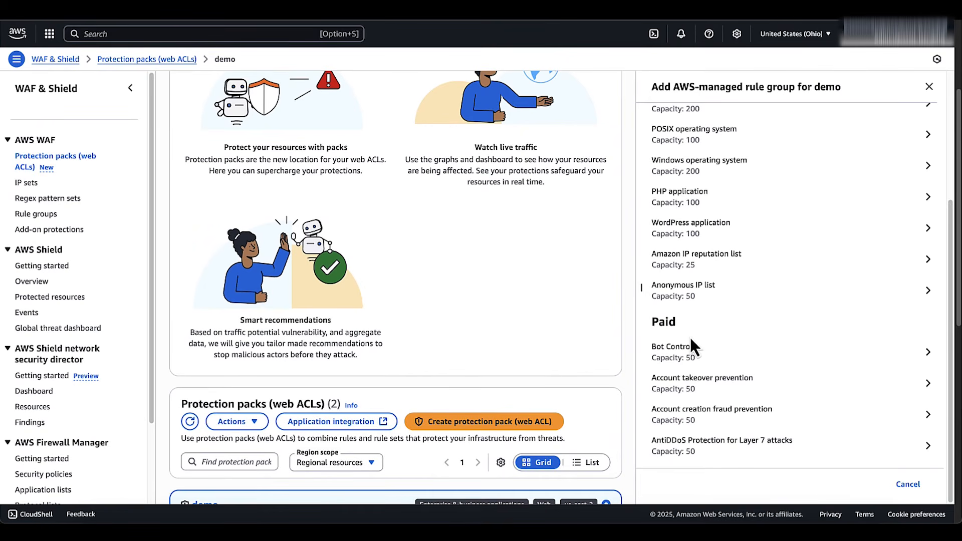
{"action": "left_click", "coordinate": [685, 352]}
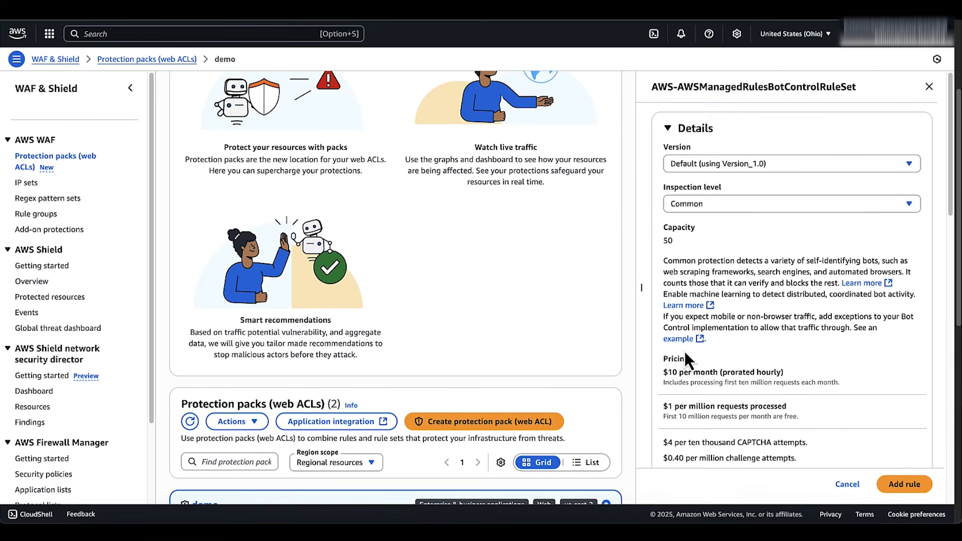
Step: Set the Bot Control rule group's inspection level to Targeted and add the rule to the demo pack
{"action": "left_click", "coordinate": [730, 206]}
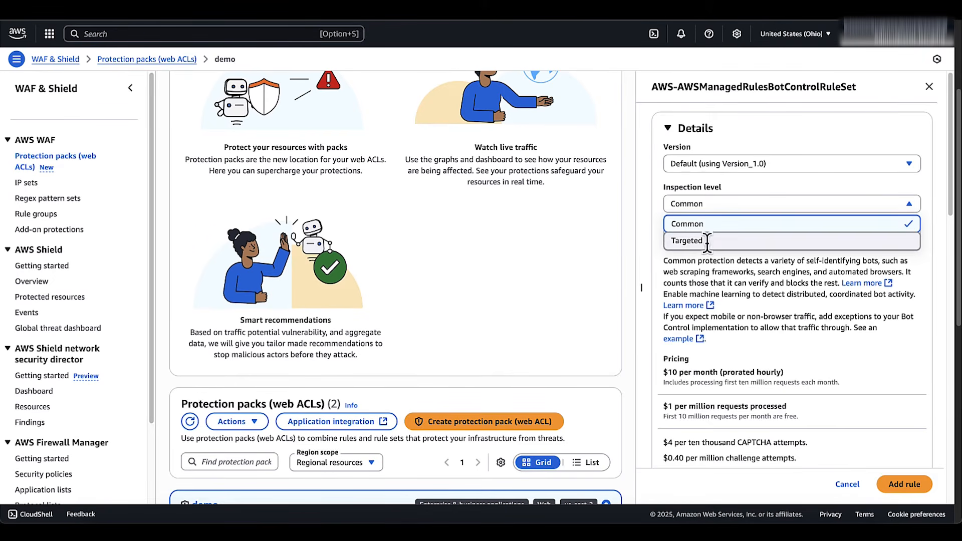
{"action": "left_click", "coordinate": [685, 239]}
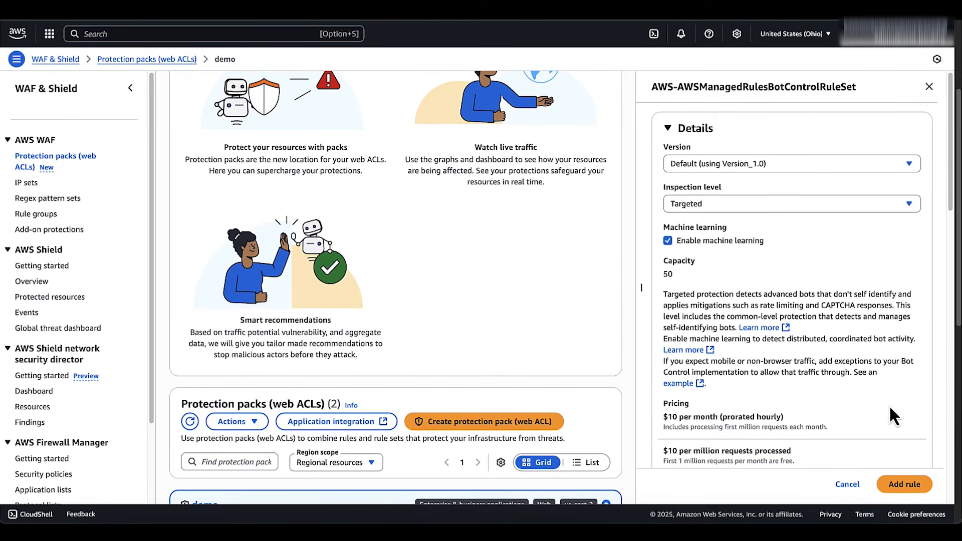
{"action": "left_click", "coordinate": [913, 489]}
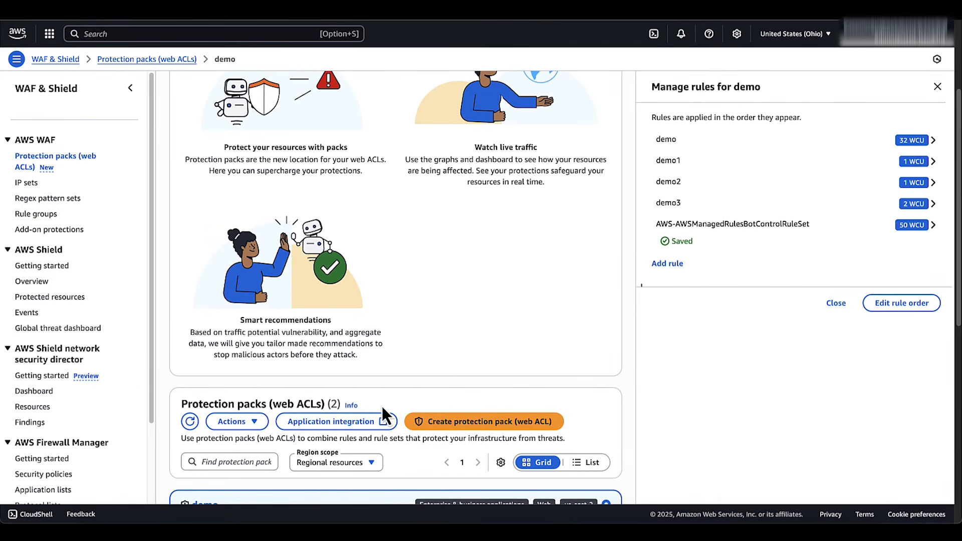
Step: Add the free AWS-managed Amazon IP reputation list rule group to the demo pack
{"action": "left_click", "coordinate": [667, 264]}
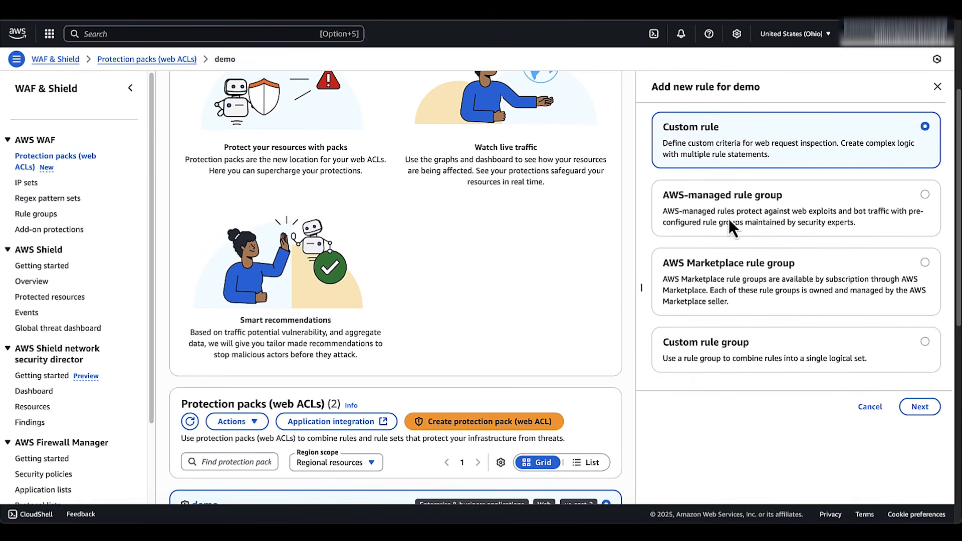
{"action": "left_click", "coordinate": [736, 227]}
{"action": "left_click", "coordinate": [920, 407]}
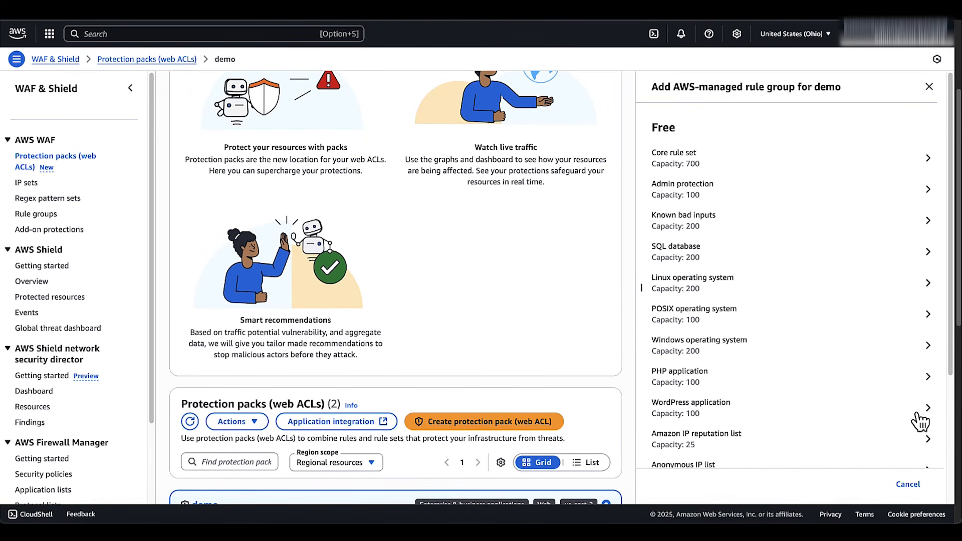
{"action": "scroll", "coordinate": [694, 254], "scroll_direction": "down", "scroll_amount": 5}
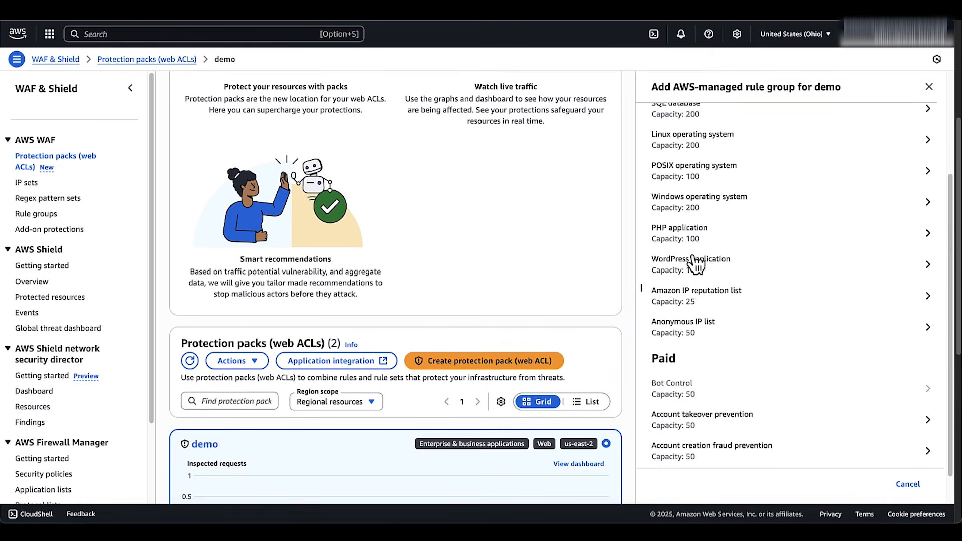
{"action": "left_click", "coordinate": [699, 294]}
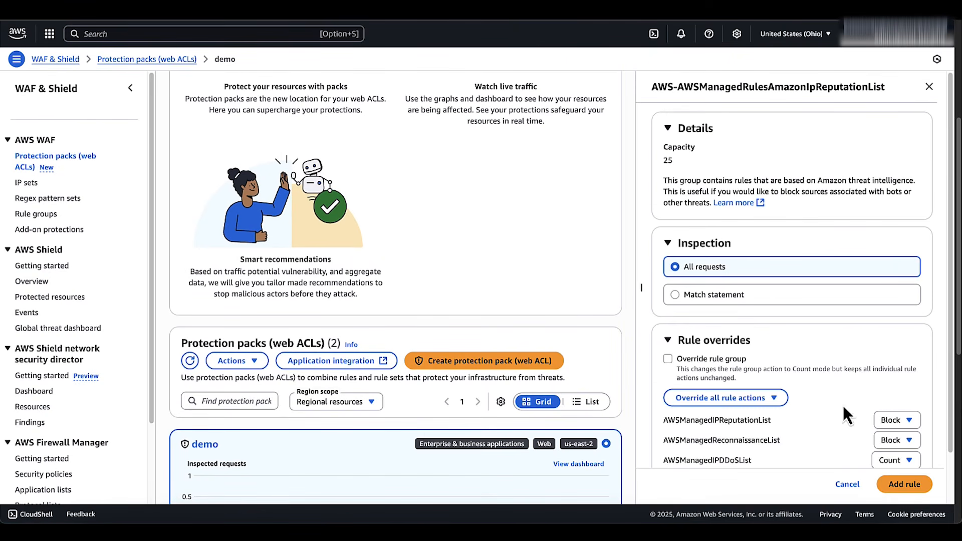
{"action": "left_click", "coordinate": [906, 484]}
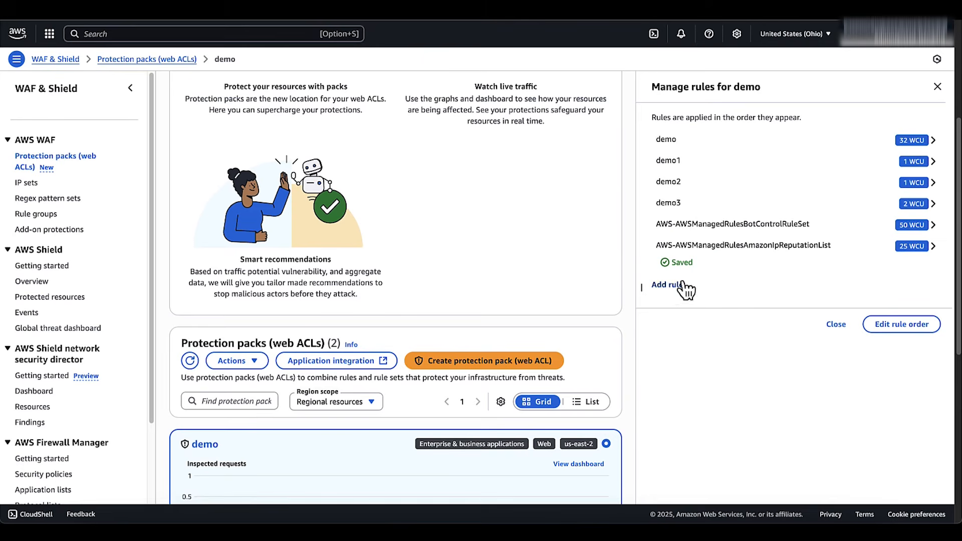
Step: Start adding another AWS-managed rule group to the demo pack and open the paid AntiDDoS Protection for Layer 7 attacks group
{"action": "left_click", "coordinate": [679, 285]}
{"action": "left_click", "coordinate": [718, 220]}
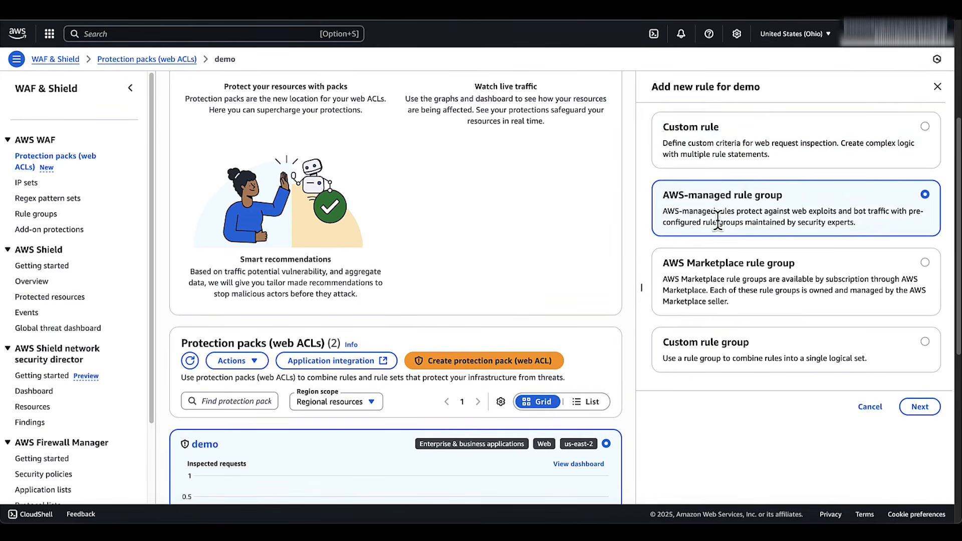
{"action": "left_click", "coordinate": [920, 407]}
{"action": "scroll", "coordinate": [731, 319], "scroll_direction": "down", "scroll_amount": 5}
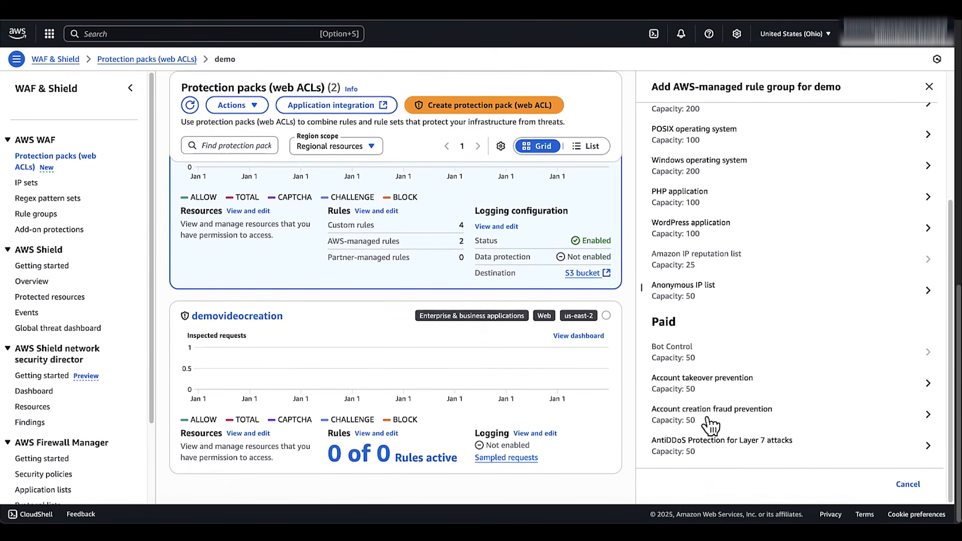
{"action": "left_click", "coordinate": [711, 446]}
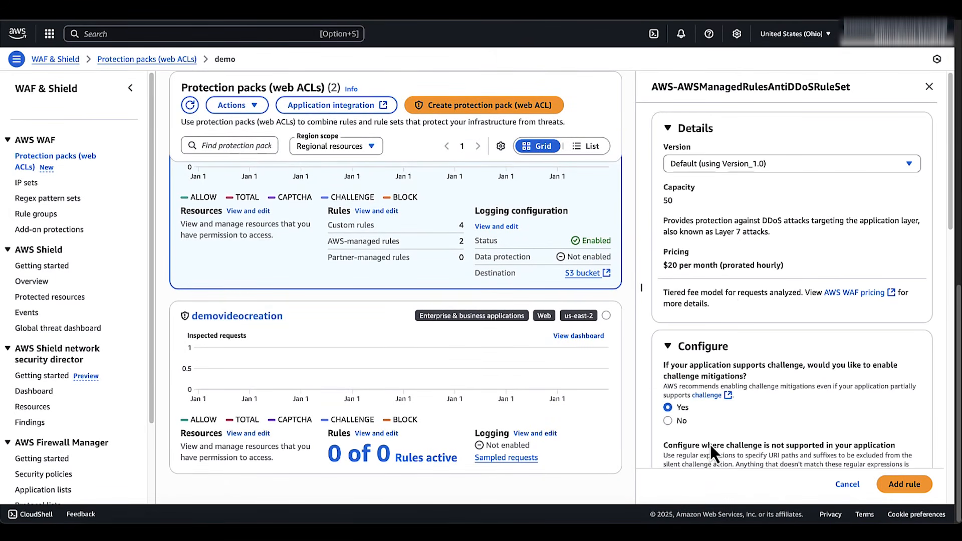
{"action": "scroll", "coordinate": [725, 287], "scroll_direction": "down", "scroll_amount": 4}
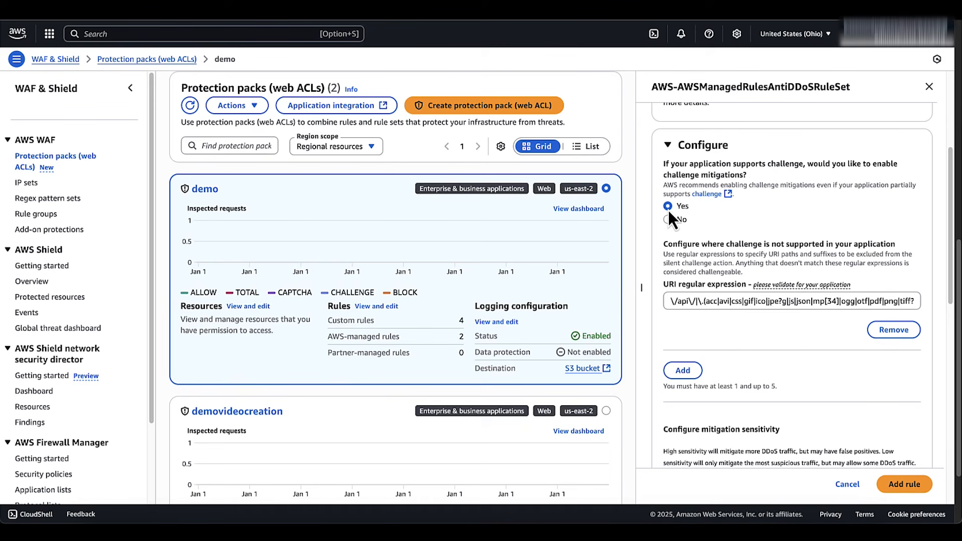
{"action": "scroll", "coordinate": [682, 314], "scroll_direction": "up", "scroll_amount": 1}
{"action": "scroll", "coordinate": [682, 314], "scroll_direction": "down", "scroll_amount": 3}
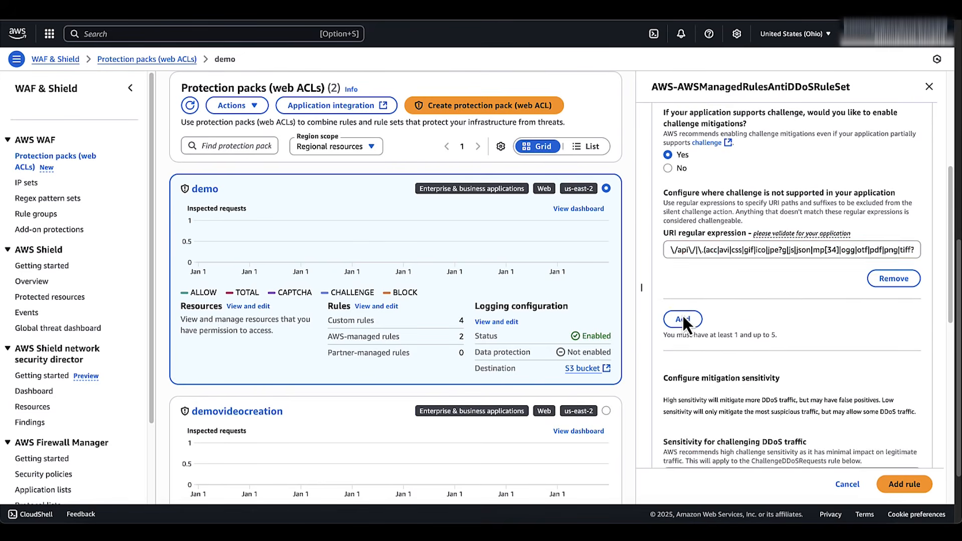
{"action": "left_click", "coordinate": [683, 318]}
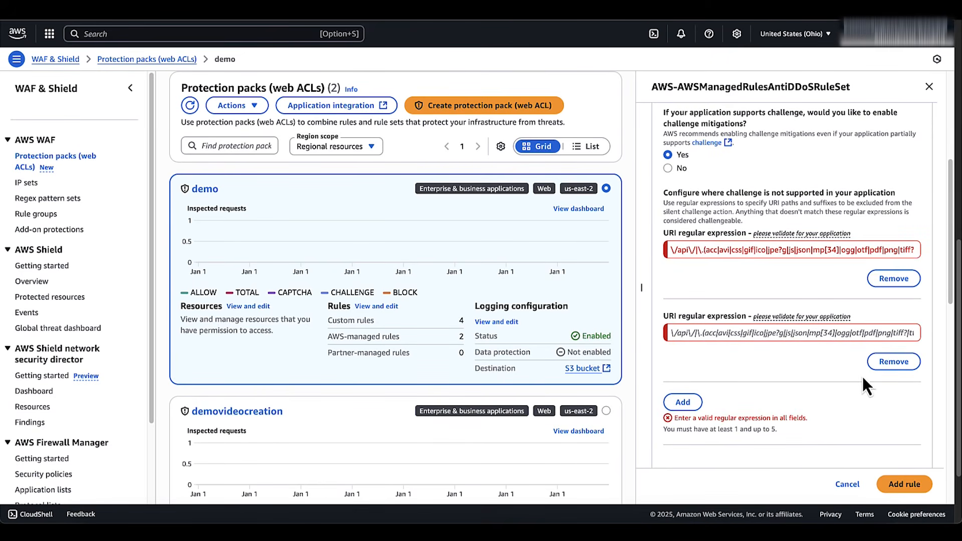
{"action": "left_click", "coordinate": [893, 362]}
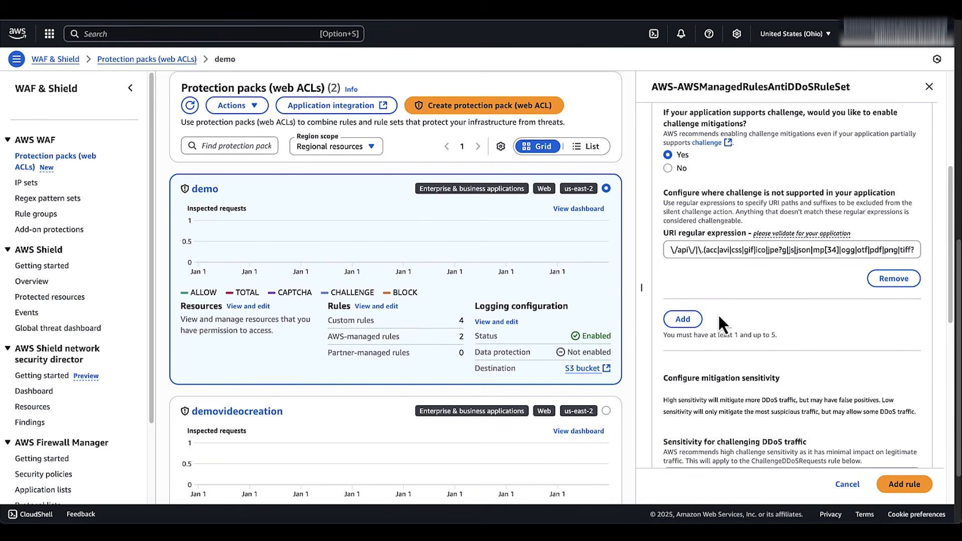
Step: Choose High sensitivity for challenging DDoS traffic and add the AntiDDoS rule group to the demo pack
{"action": "scroll", "coordinate": [719, 326], "scroll_direction": "down", "scroll_amount": 4}
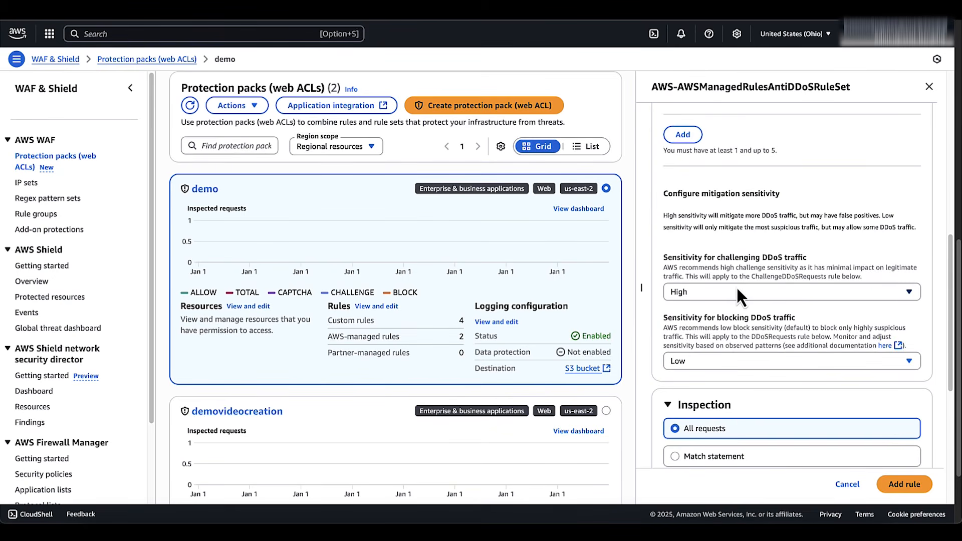
{"action": "left_click", "coordinate": [729, 290]}
{"action": "left_click", "coordinate": [726, 316]}
{"action": "scroll", "coordinate": [728, 369], "scroll_direction": "down", "scroll_amount": 1}
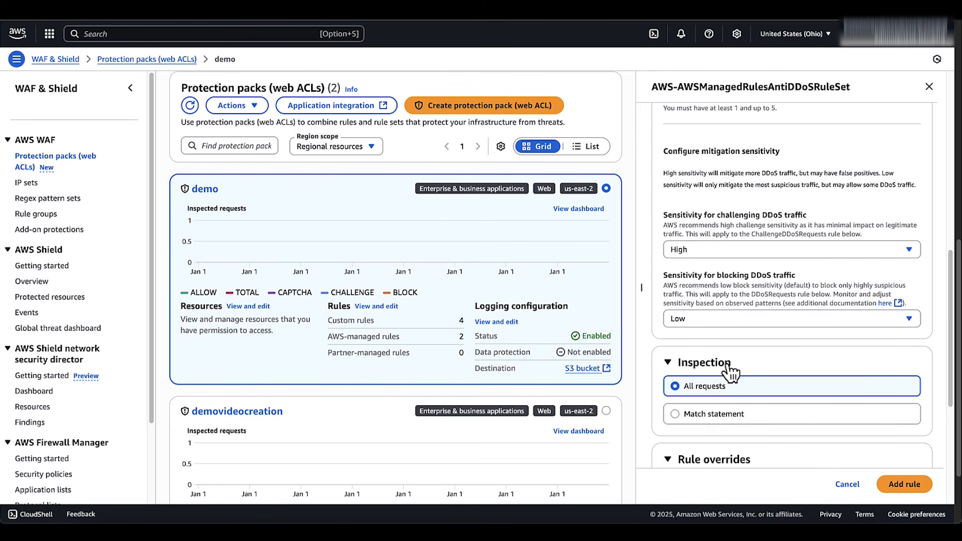
{"action": "scroll", "coordinate": [730, 368], "scroll_direction": "down", "scroll_amount": 5}
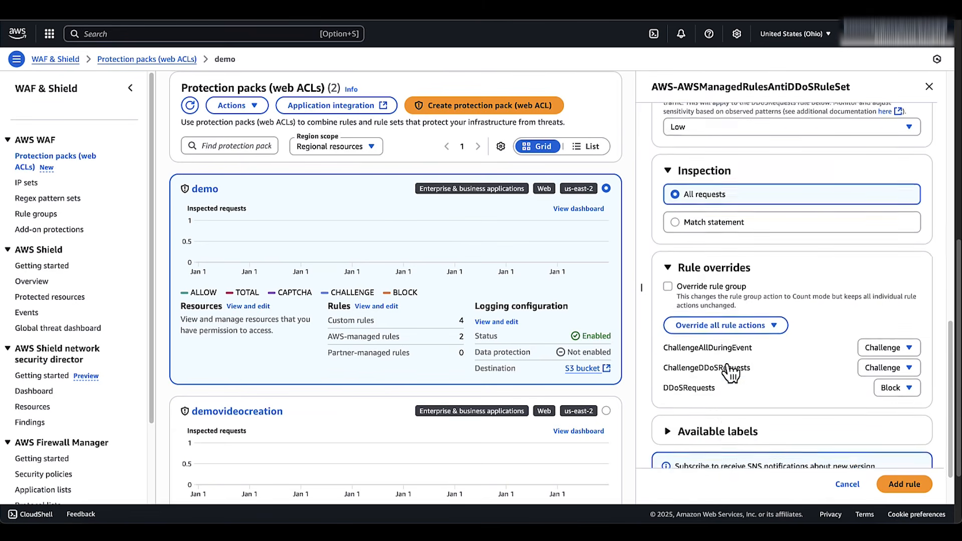
{"action": "scroll", "coordinate": [730, 369], "scroll_direction": "up", "scroll_amount": 10}
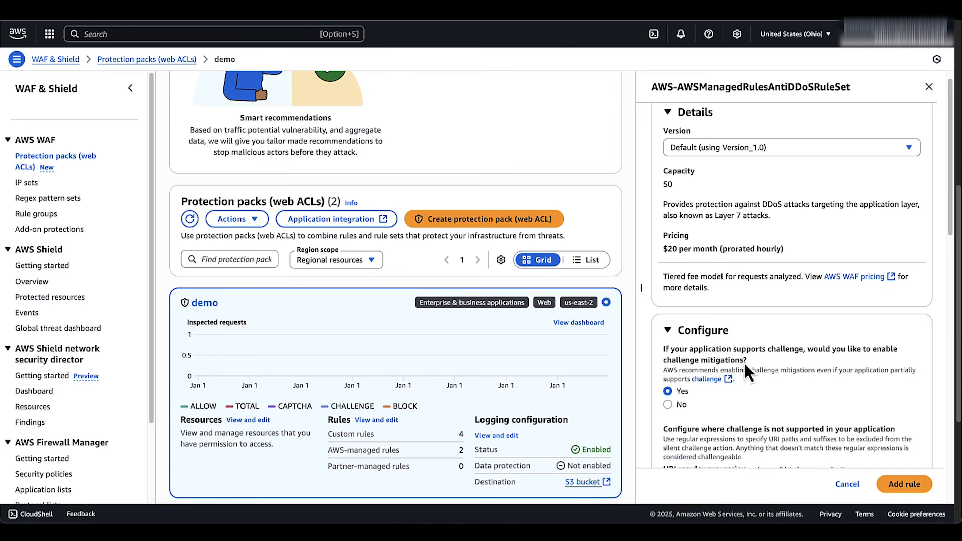
{"action": "left_click", "coordinate": [903, 484]}
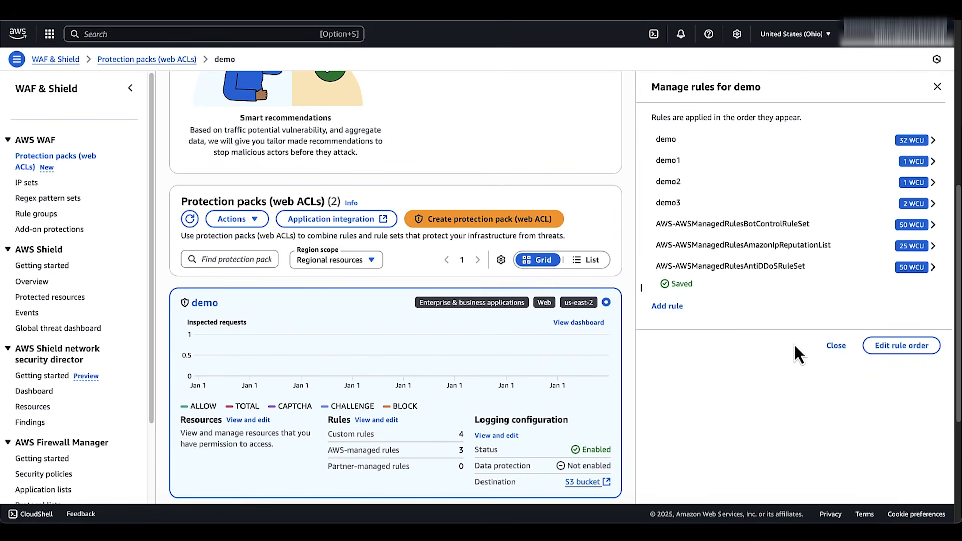